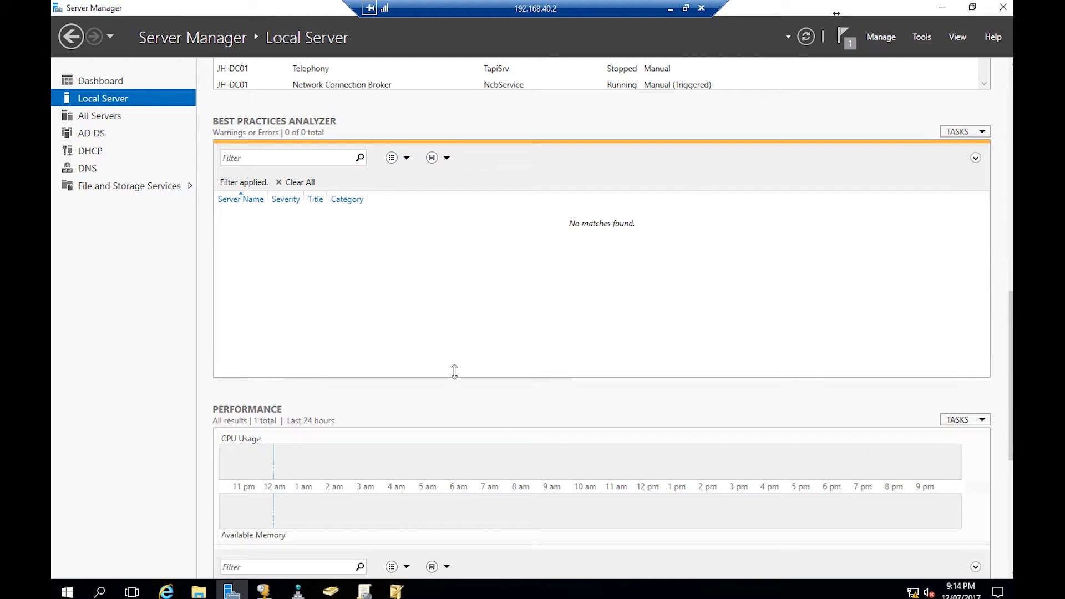
- Bring ADSI Edit to the front, collapse its tree, and dismiss the Connect to settings unchanged
{"action": "left_click", "coordinate": [924, 36]}
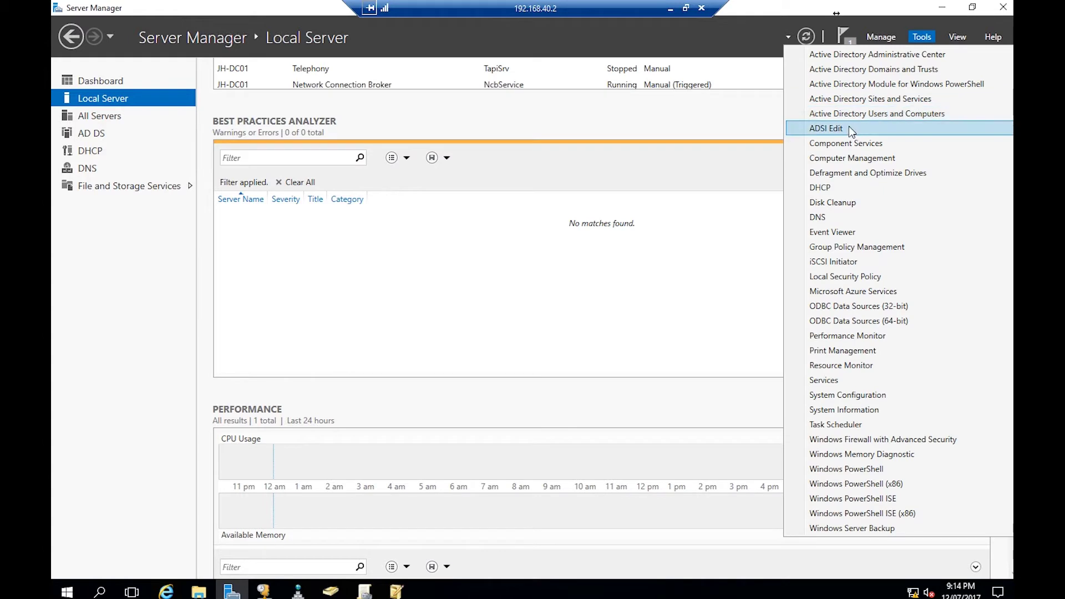
{"action": "left_click", "coordinate": [665, 253]}
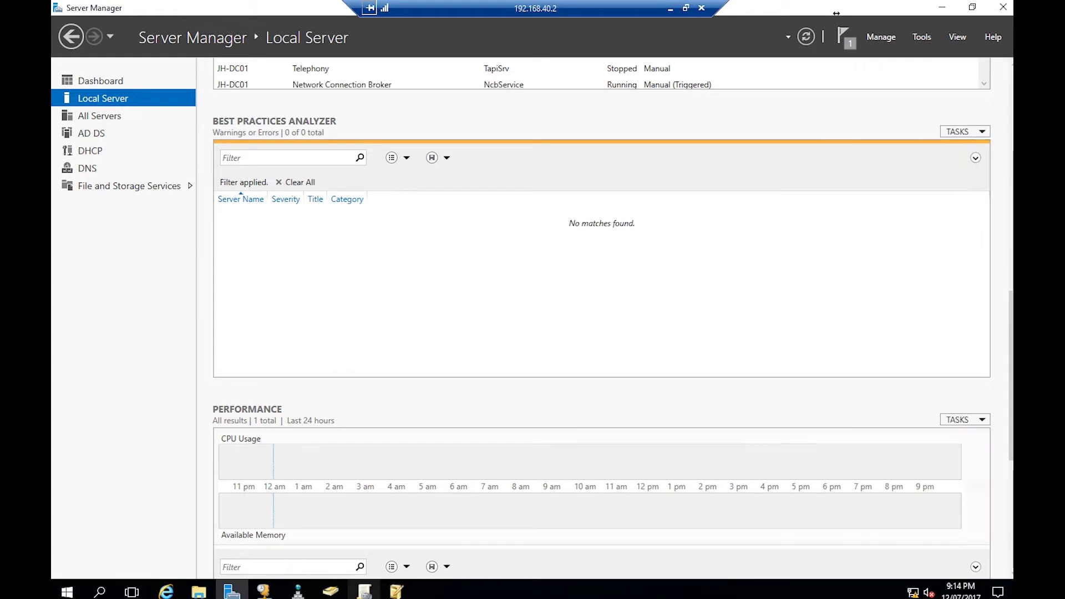
{"action": "left_click", "coordinate": [396, 591]}
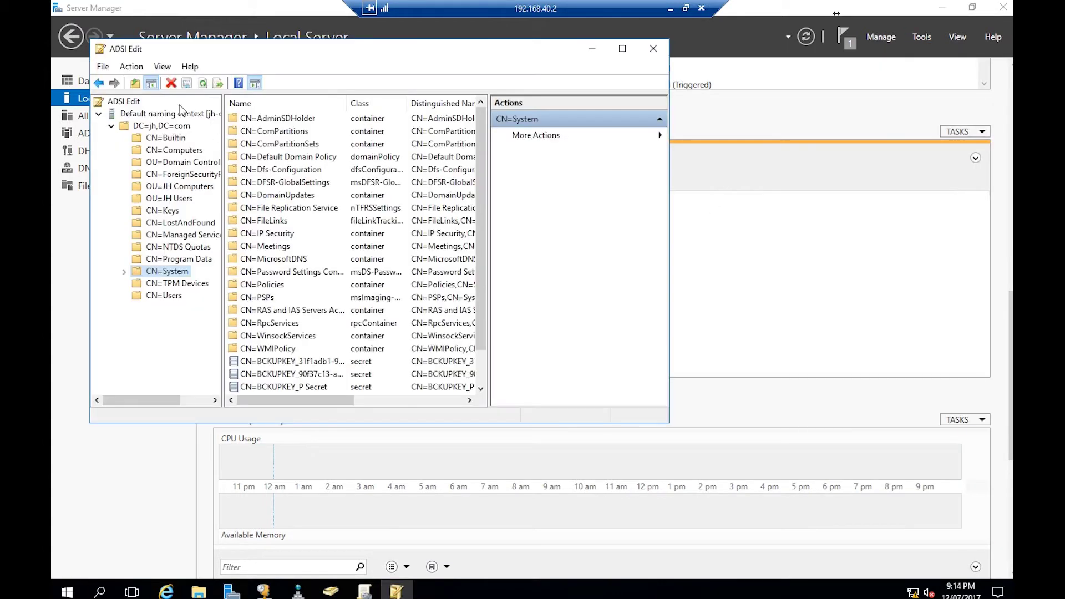
{"action": "left_click", "coordinate": [111, 126]}
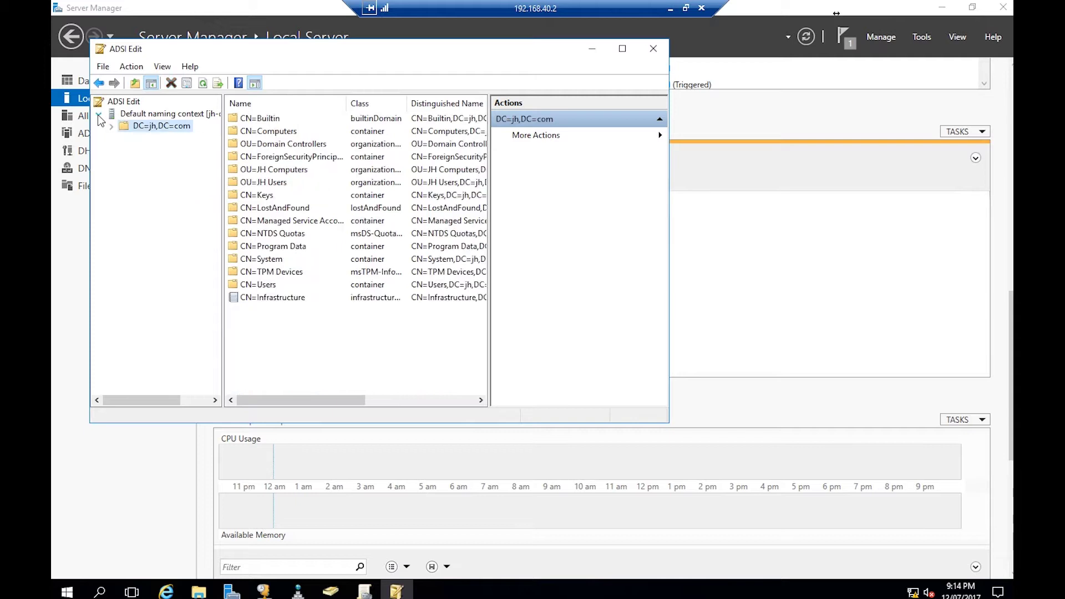
{"action": "left_click", "coordinate": [99, 114]}
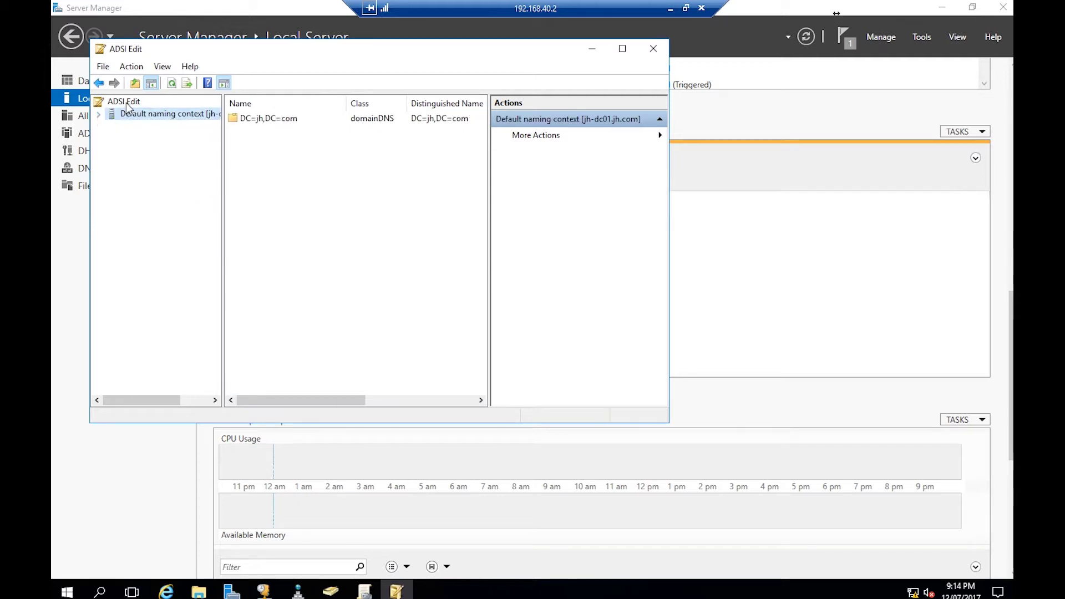
{"action": "right_click", "coordinate": [126, 102]}
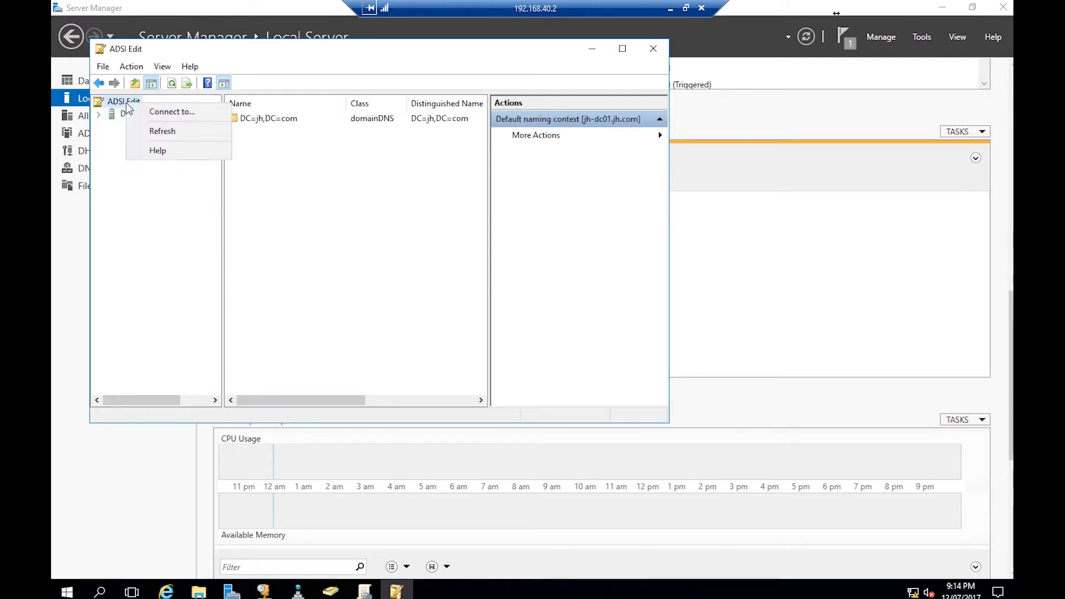
{"action": "left_click", "coordinate": [174, 111]}
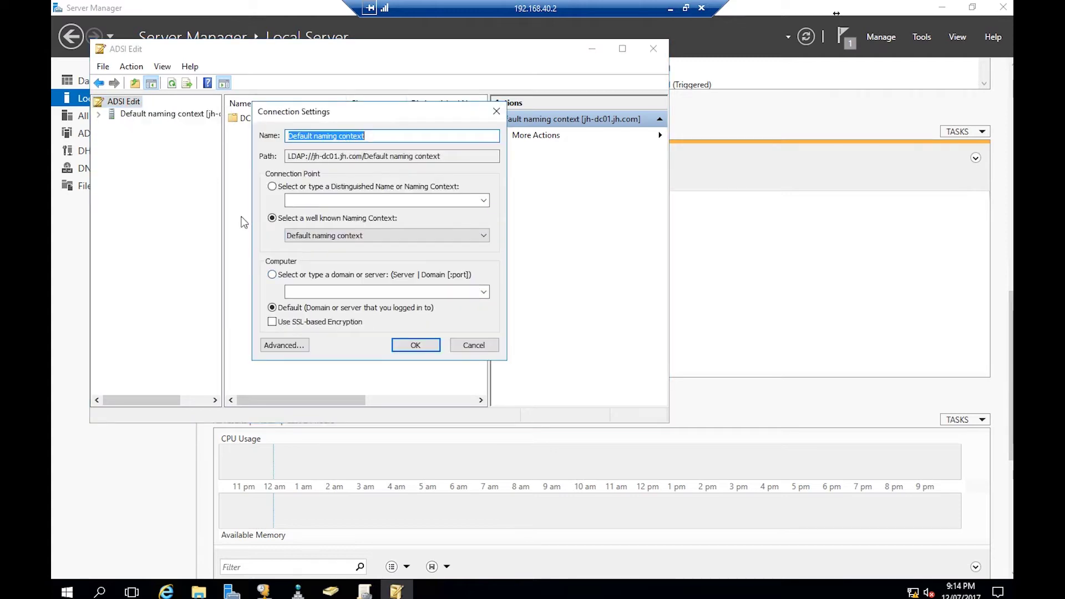
{"action": "left_click", "coordinate": [496, 113]}
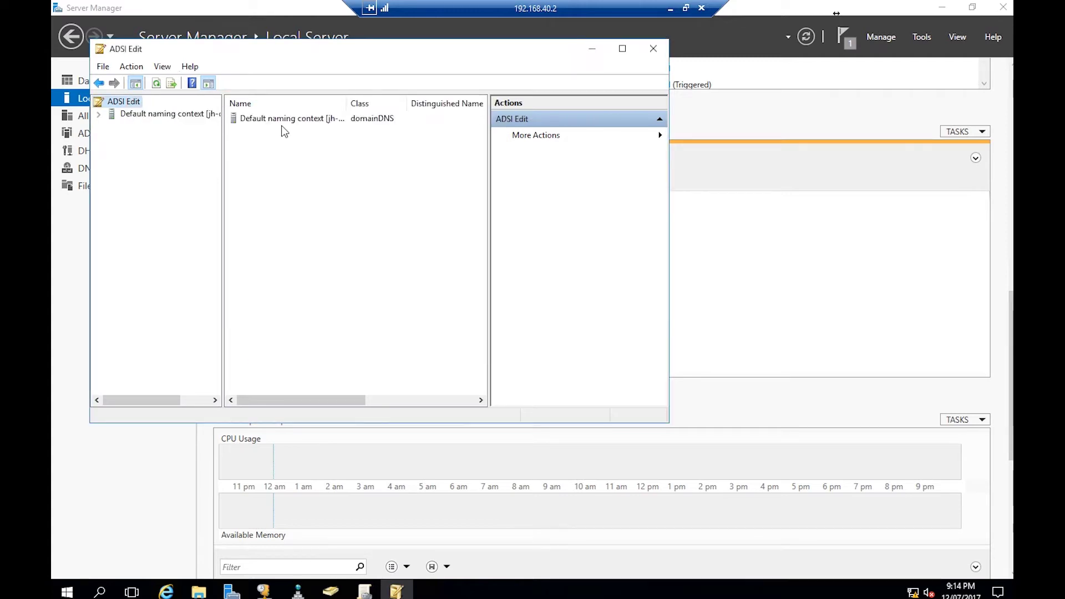
- Expand Default naming context and DC=jh,DC=com, widening the tree pane to read container names
{"action": "left_click", "coordinate": [167, 113]}
{"action": "left_click", "coordinate": [98, 114]}
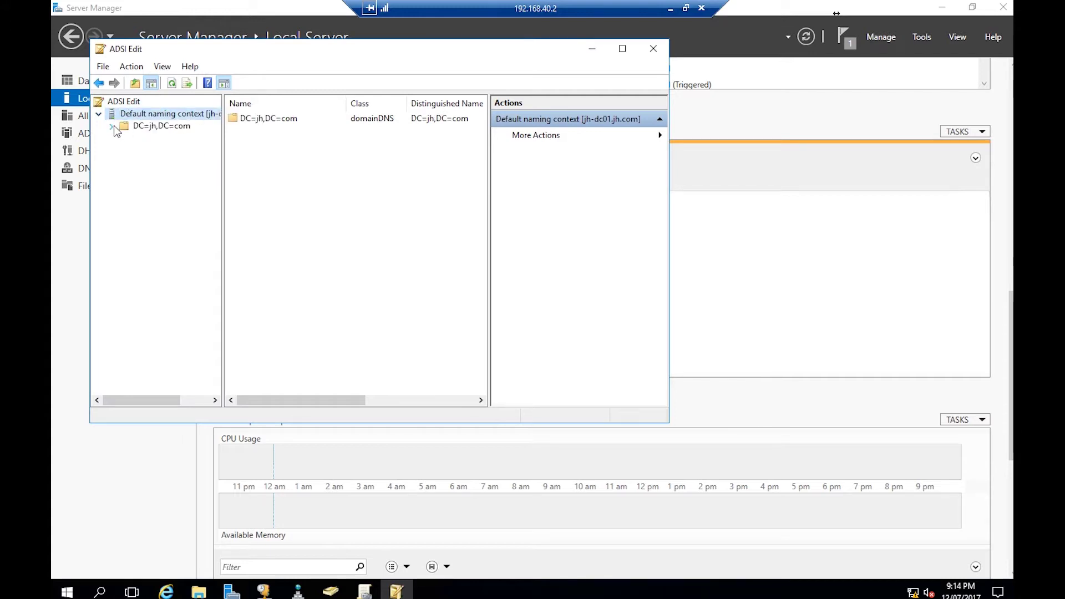
{"action": "left_click", "coordinate": [112, 127]}
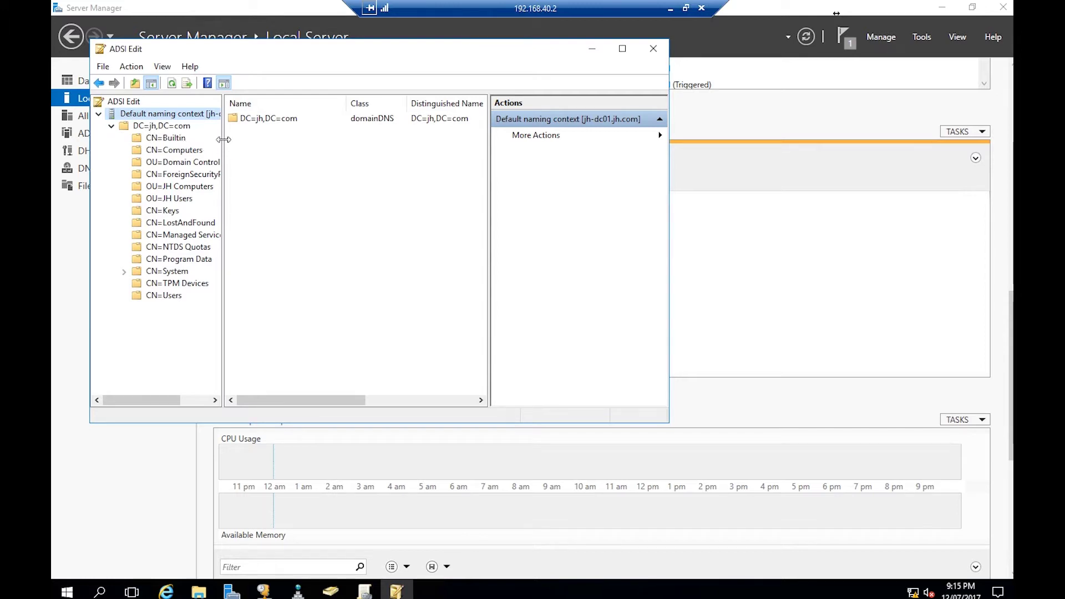
{"action": "left_click_drag", "start_coordinate": [223, 139], "coordinate": [249, 139]}
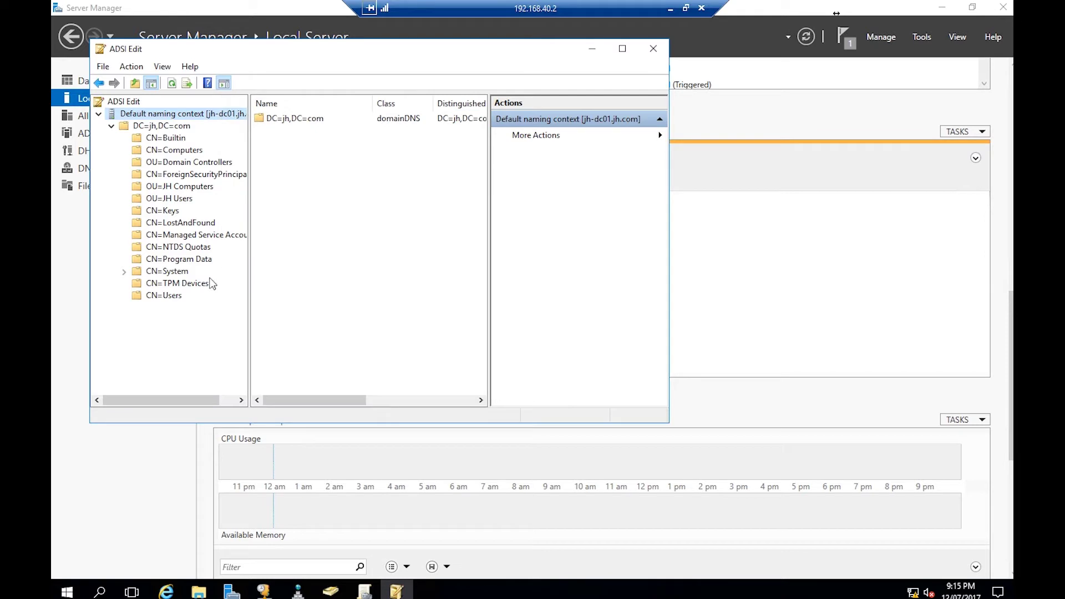
- Start a new object of class container inside CN=System
{"action": "left_click", "coordinate": [169, 273]}
{"action": "right_click", "coordinate": [169, 275]}
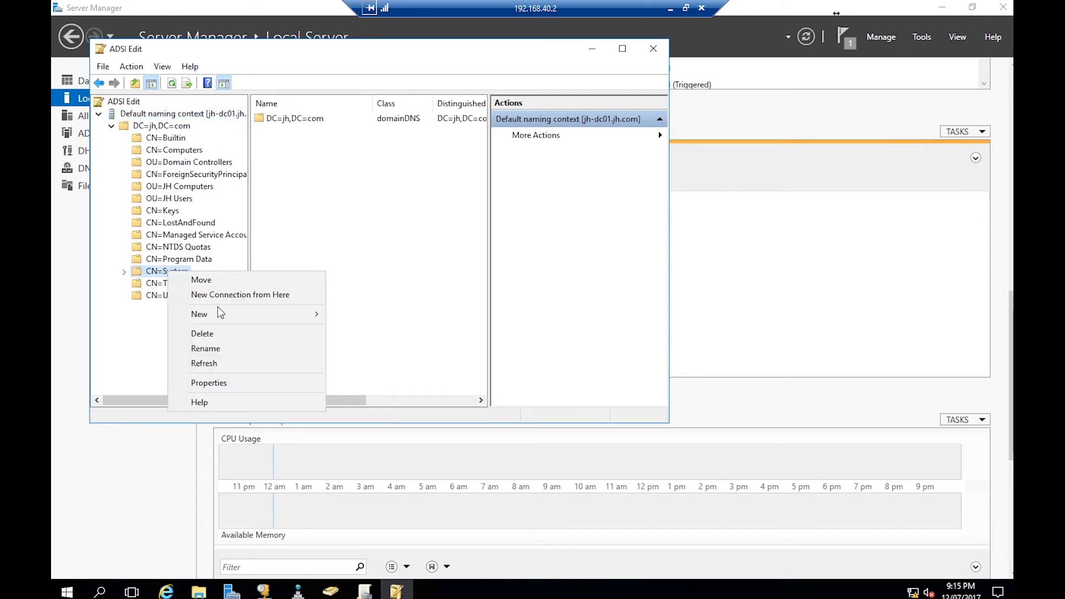
{"action": "mouse_move", "coordinate": [218, 312]}
{"action": "left_click", "coordinate": [347, 314]}
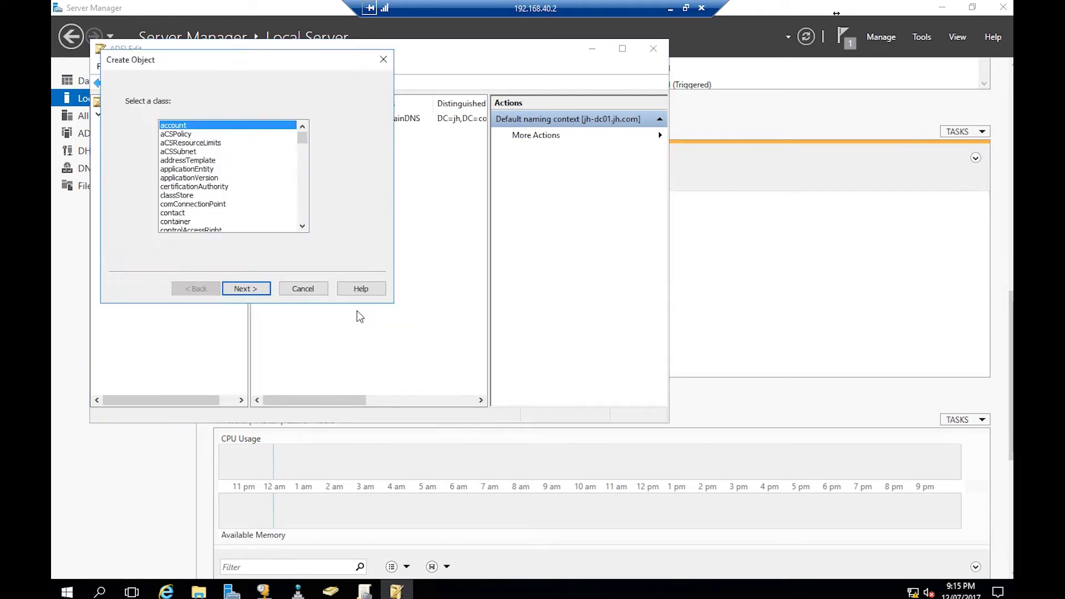
{"action": "left_click", "coordinate": [181, 222]}
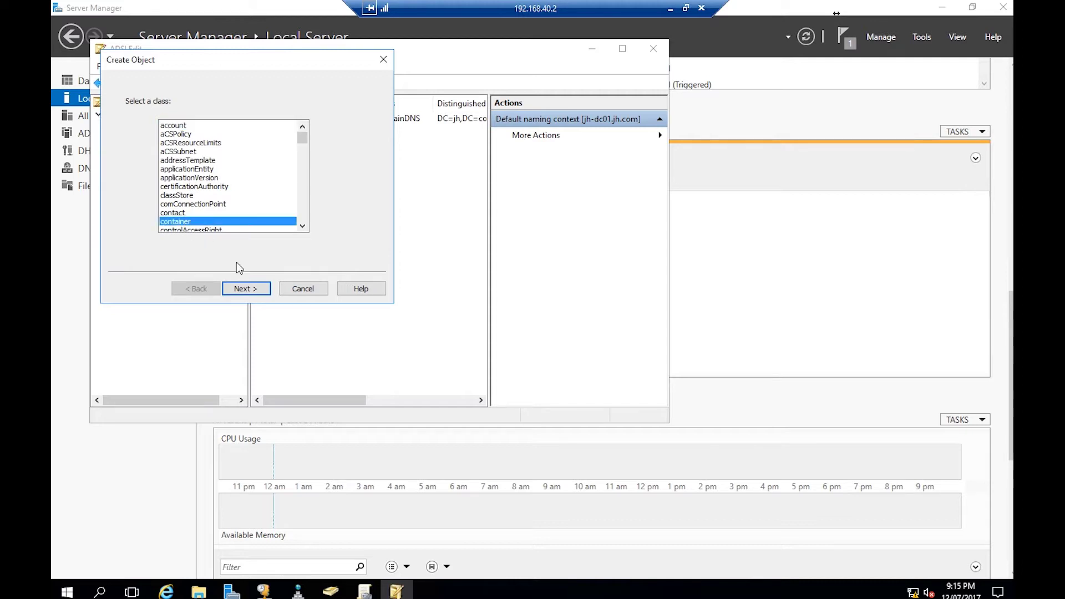
{"action": "left_click", "coordinate": [246, 285]}
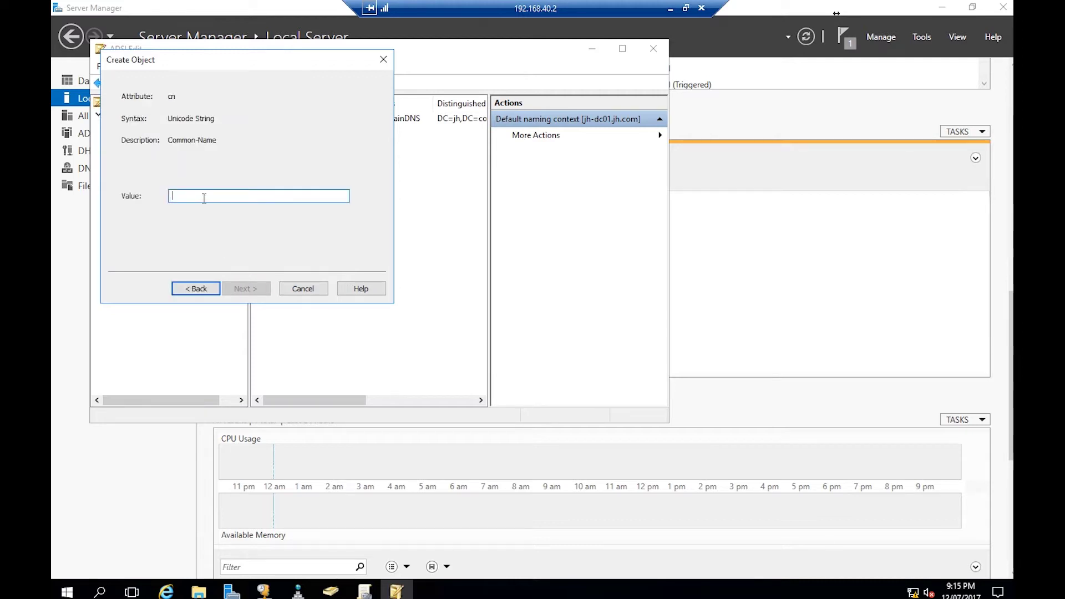
- Name the new container 'System Management' and finish the Create Object wizard
{"action": "type", "text": "System Management"}
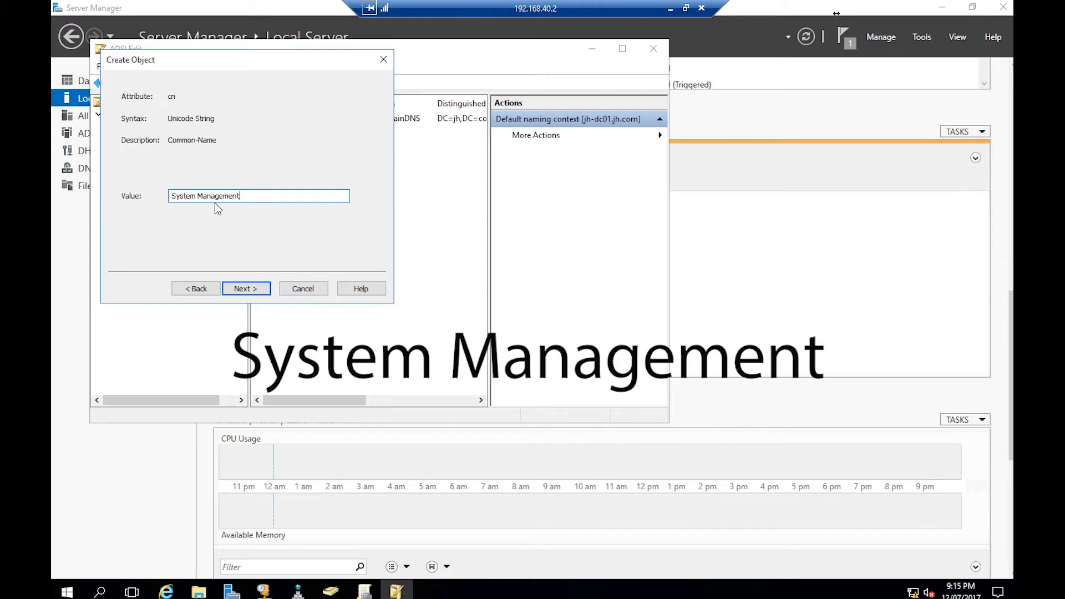
{"action": "left_click_drag", "start_coordinate": [206, 198], "coordinate": [171, 209]}
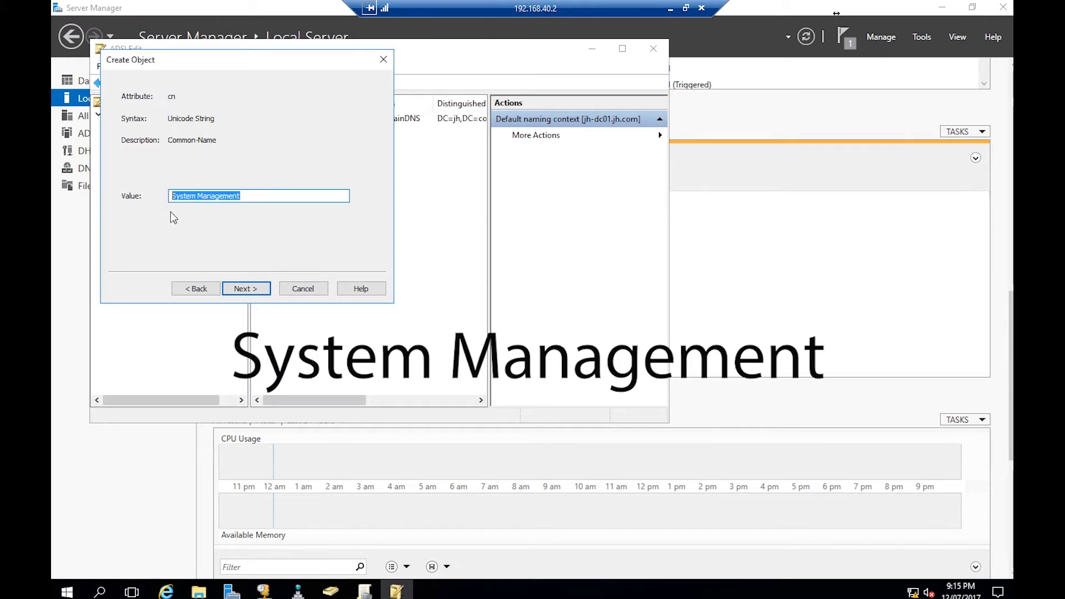
{"action": "left_click", "coordinate": [178, 196]}
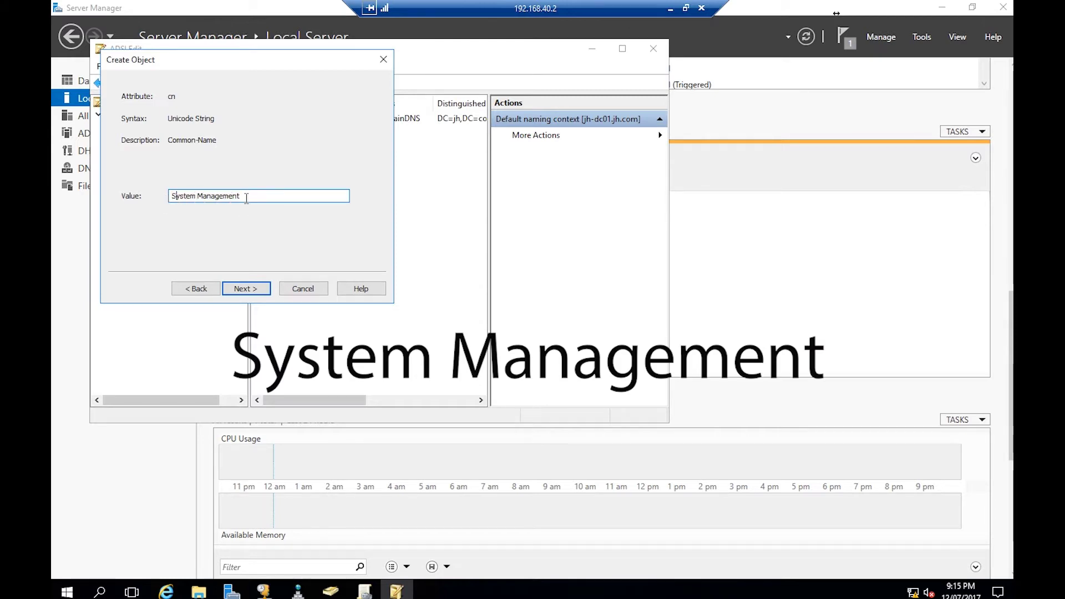
{"action": "left_click", "coordinate": [252, 287]}
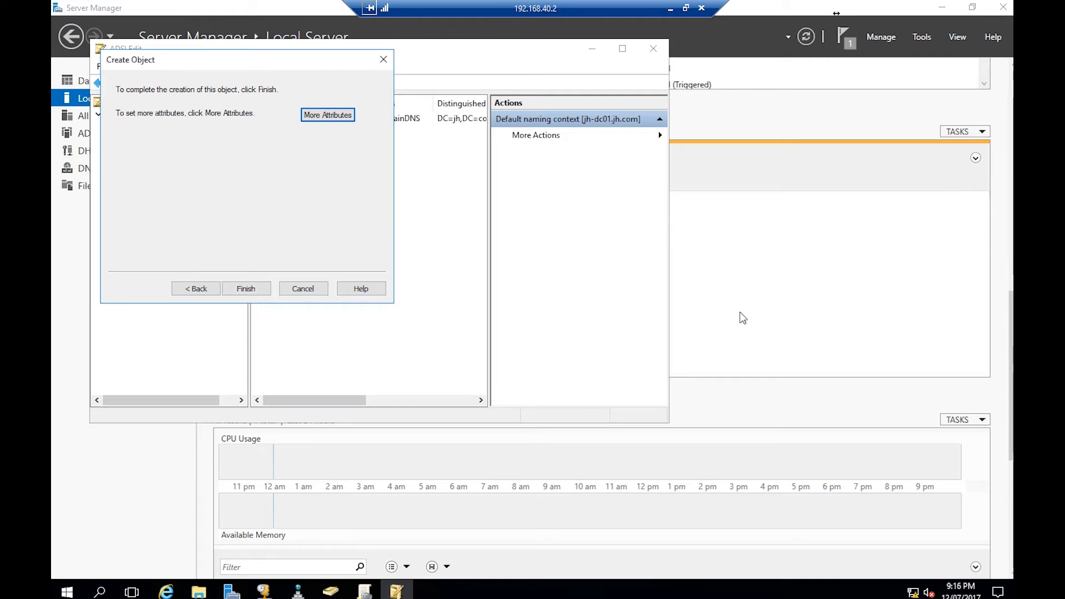
{"action": "left_click", "coordinate": [255, 289]}
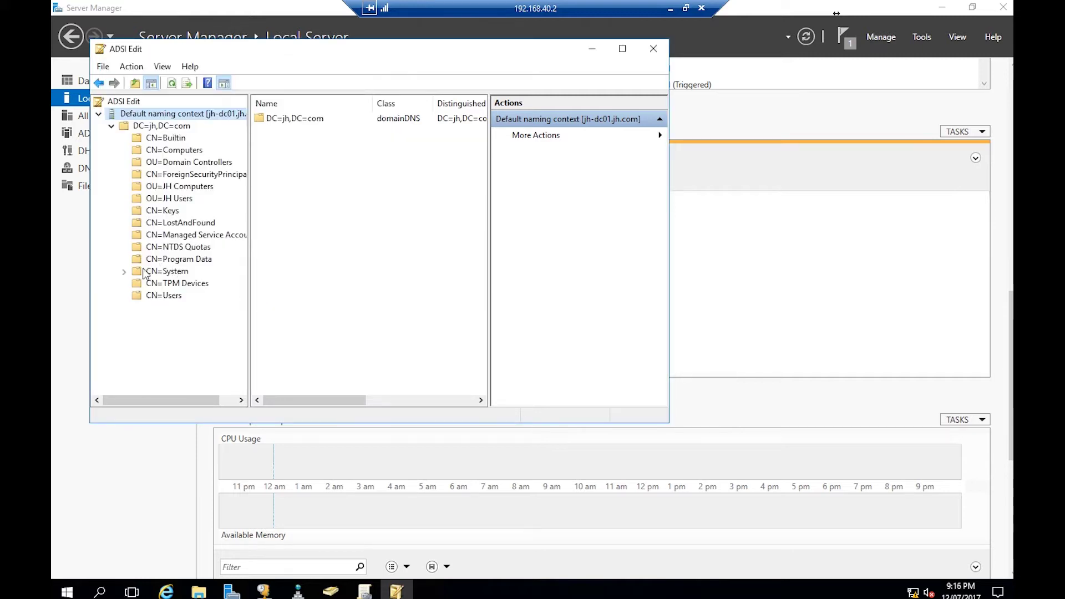
- Refresh CN=System and scroll its children to find CN=System Management
{"action": "left_click", "coordinate": [124, 272]}
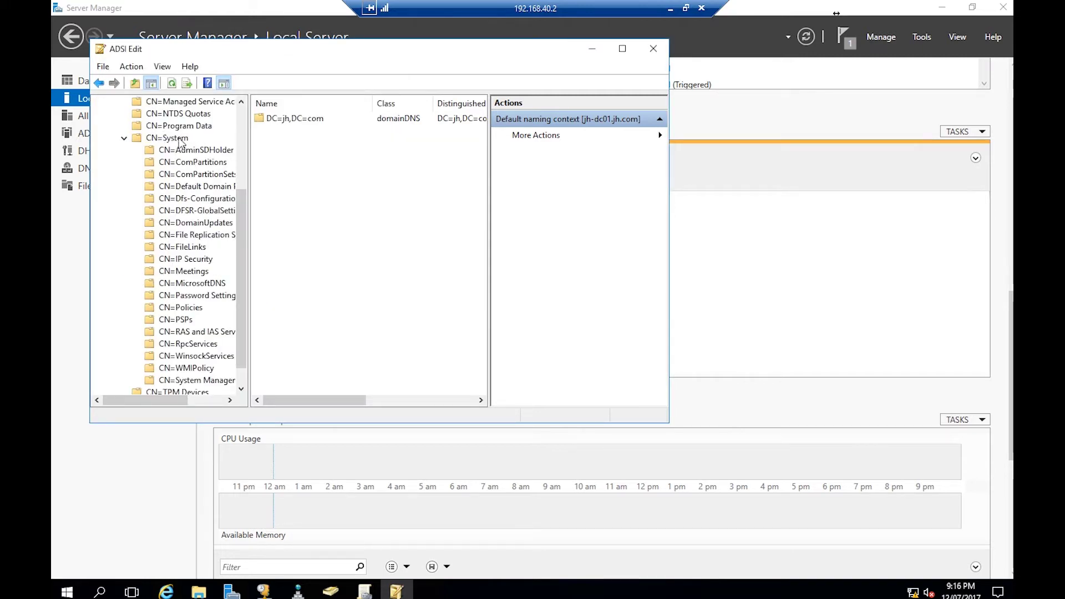
{"action": "left_click_drag", "start_coordinate": [241, 215], "coordinate": [246, 267]}
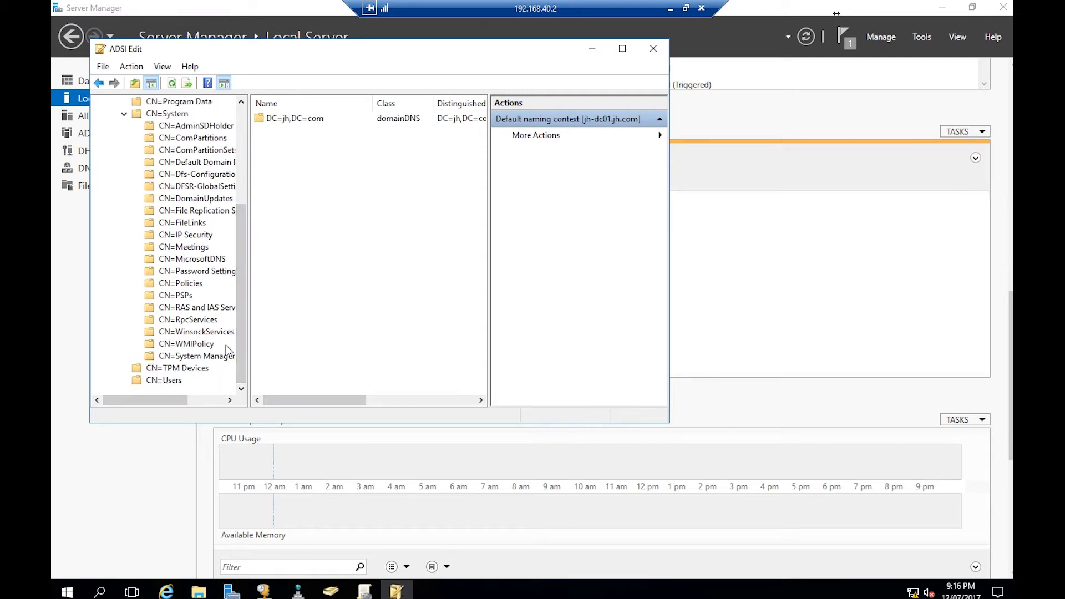
{"action": "right_click", "coordinate": [166, 115]}
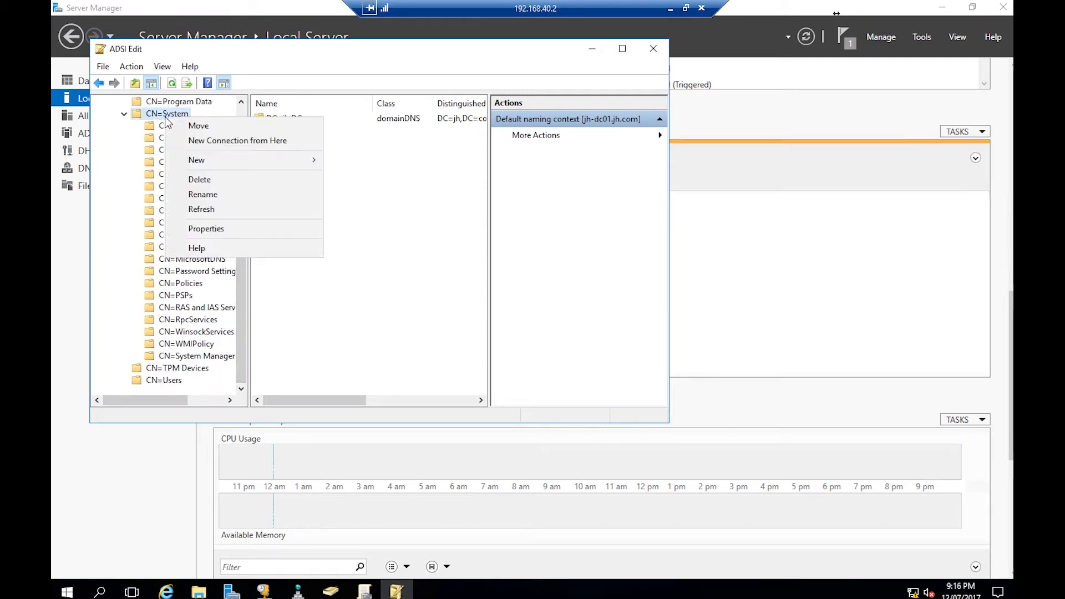
{"action": "left_click", "coordinate": [209, 209]}
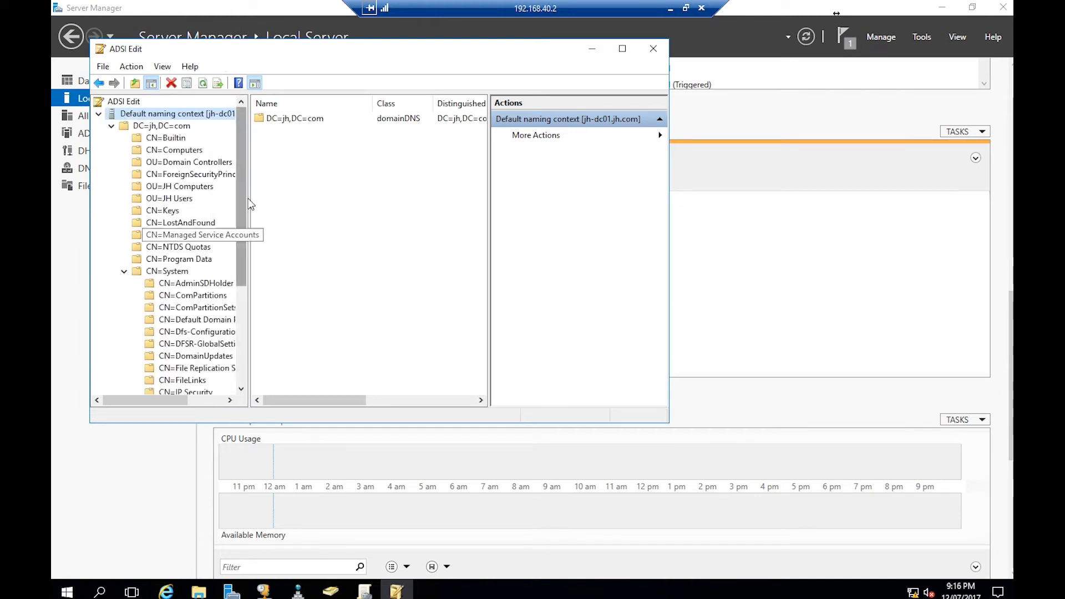
{"action": "left_click_drag", "start_coordinate": [241, 197], "coordinate": [251, 303]}
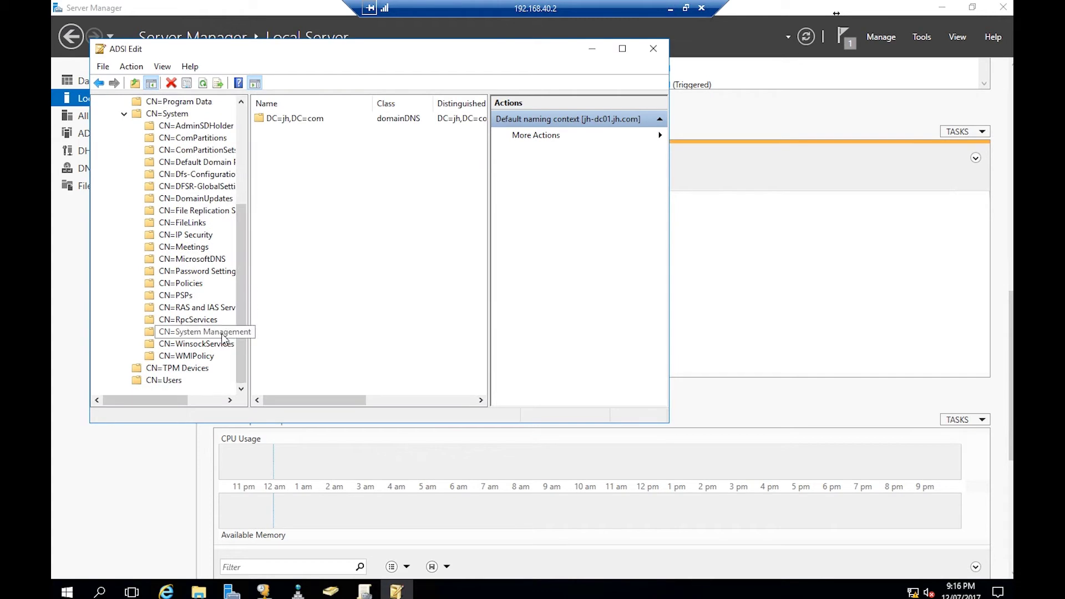
- Minimize ADSI Edit, open Active Directory Users and Computers, and enable Advanced Features
{"action": "left_click", "coordinate": [592, 49]}
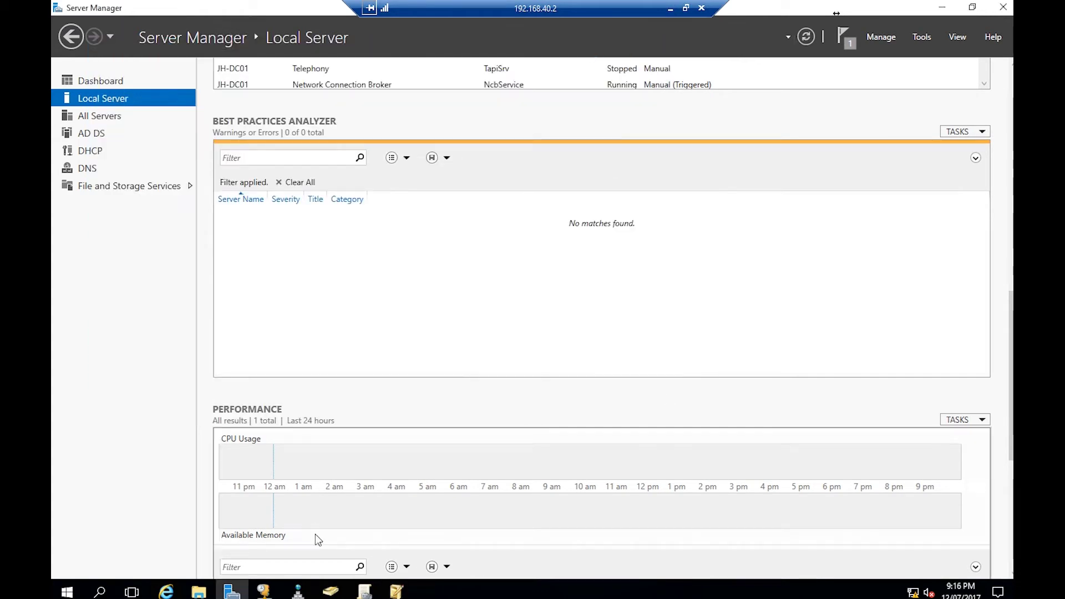
{"action": "left_click", "coordinate": [335, 592]}
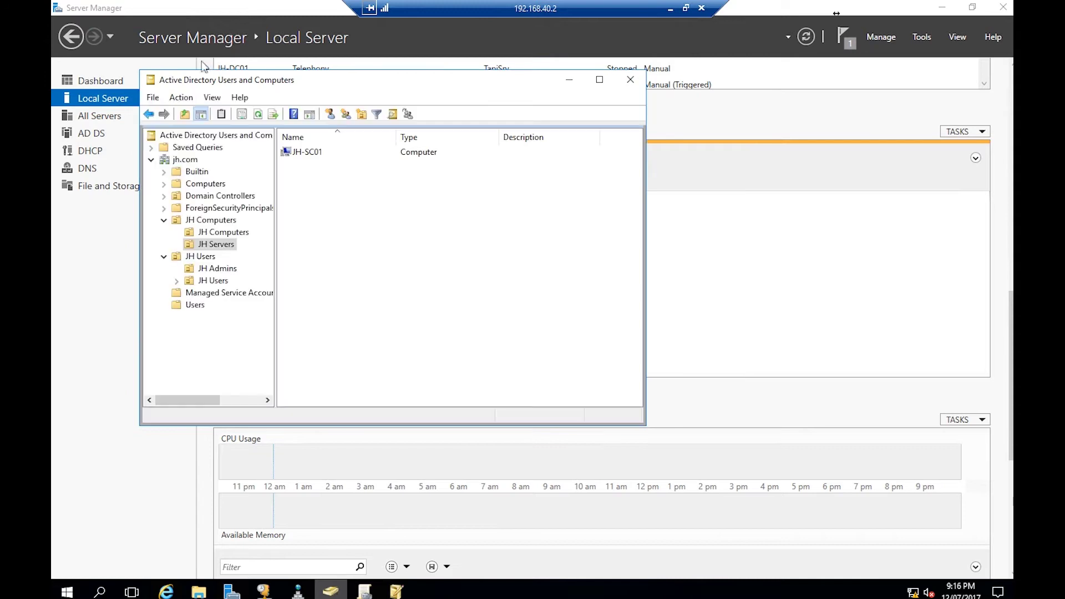
{"action": "left_click", "coordinate": [164, 221]}
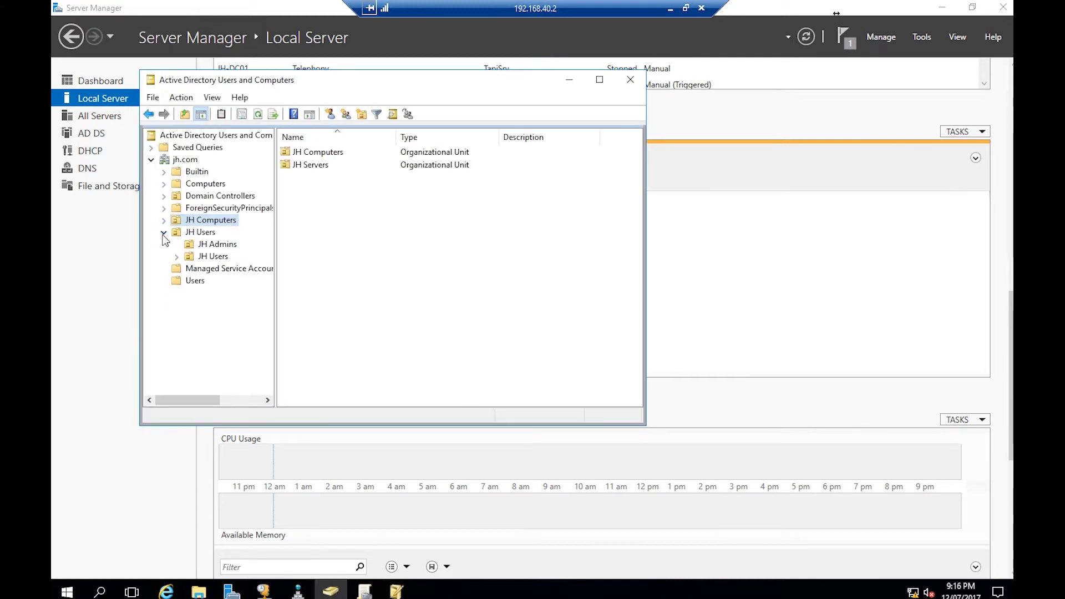
{"action": "left_click", "coordinate": [164, 232]}
{"action": "left_click", "coordinate": [213, 98]}
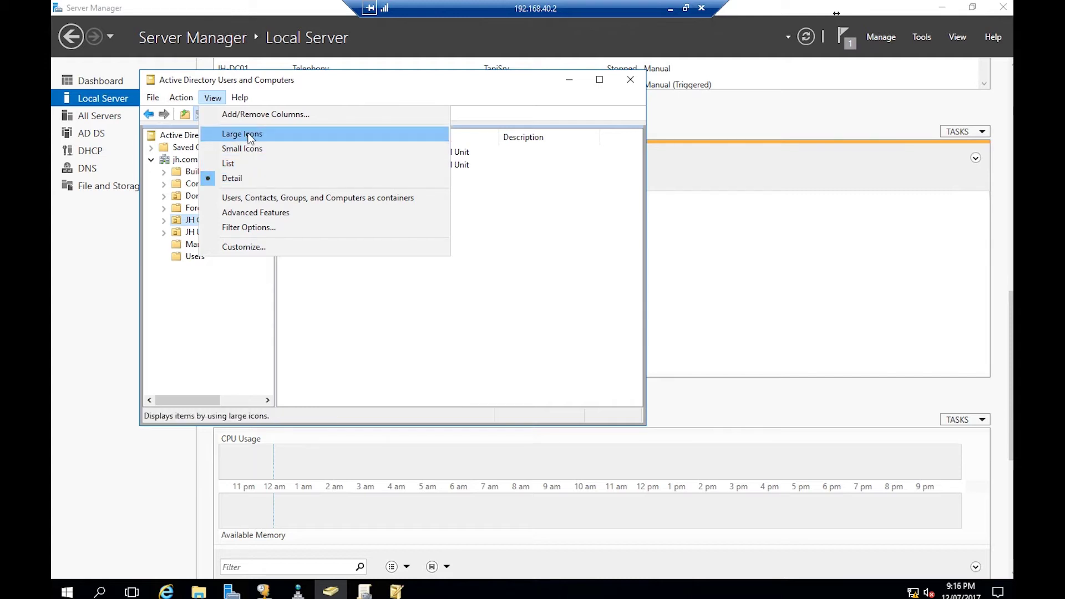
{"action": "left_click", "coordinate": [272, 213]}
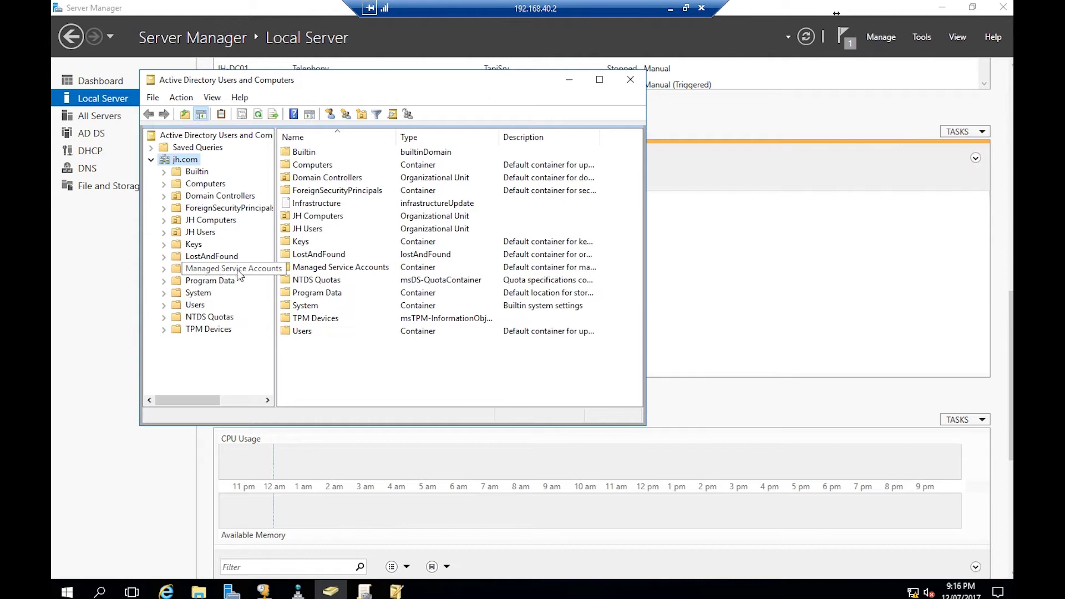
- Expand System and select the System Management container, keeping its name unchanged
{"action": "left_click", "coordinate": [164, 292]}
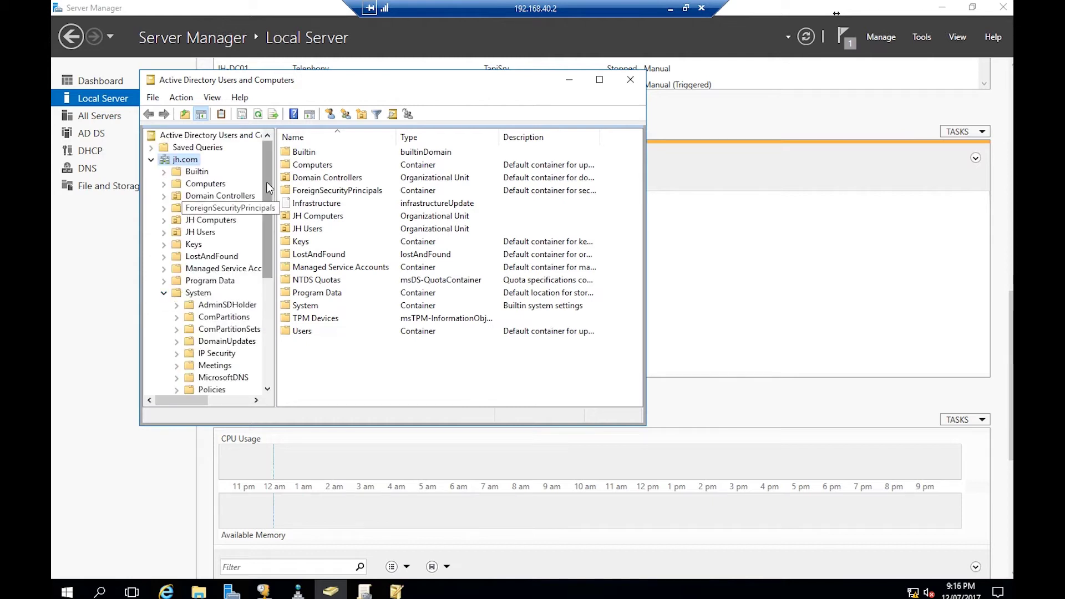
{"action": "left_click_drag", "start_coordinate": [266, 182], "coordinate": [309, 222]}
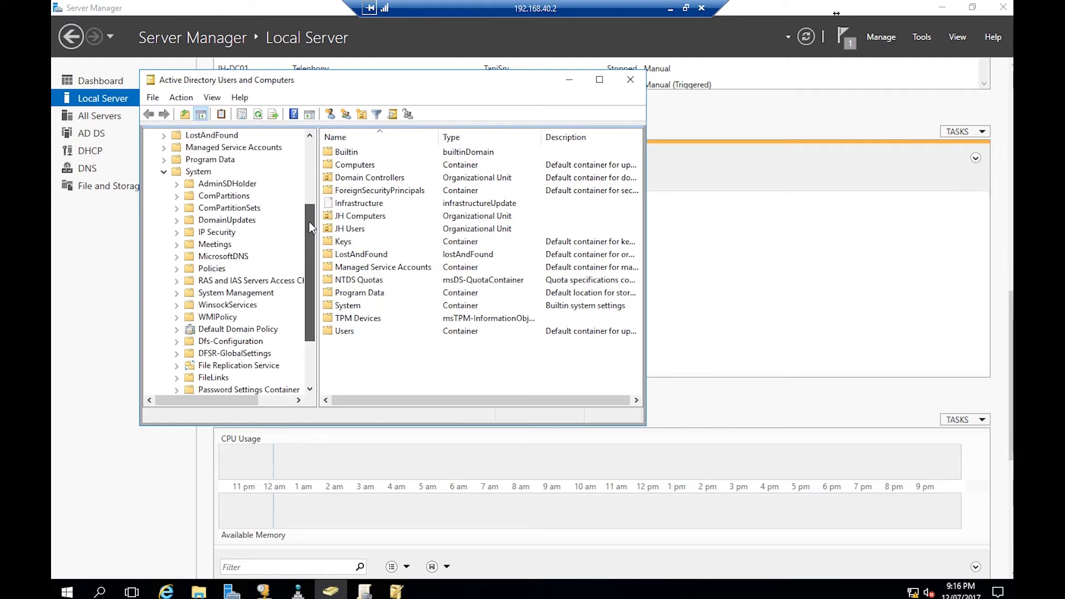
{"action": "left_click", "coordinate": [259, 294]}
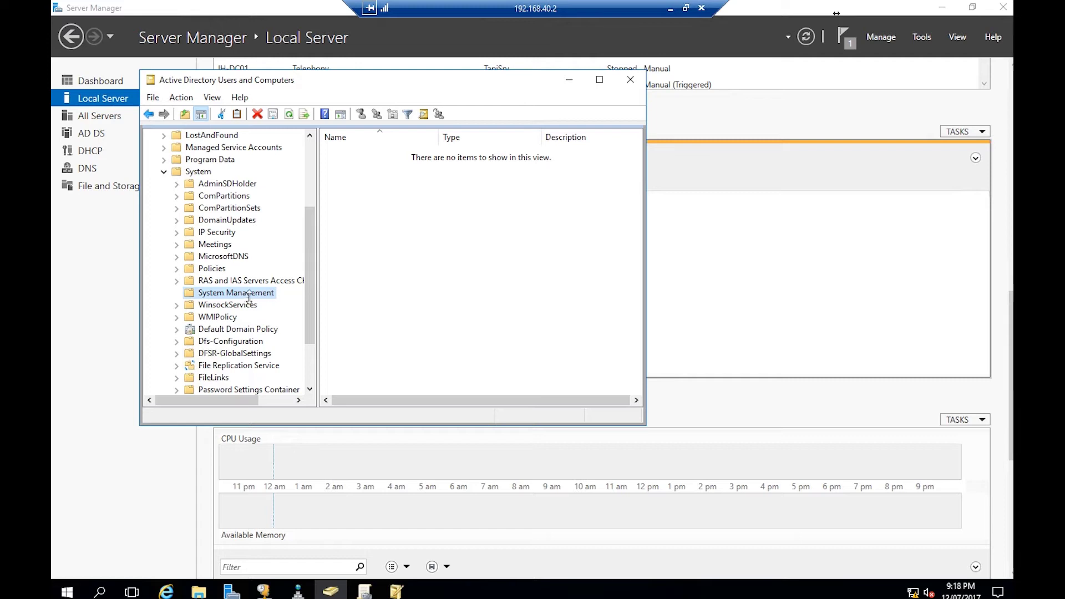
{"action": "left_click", "coordinate": [249, 294]}
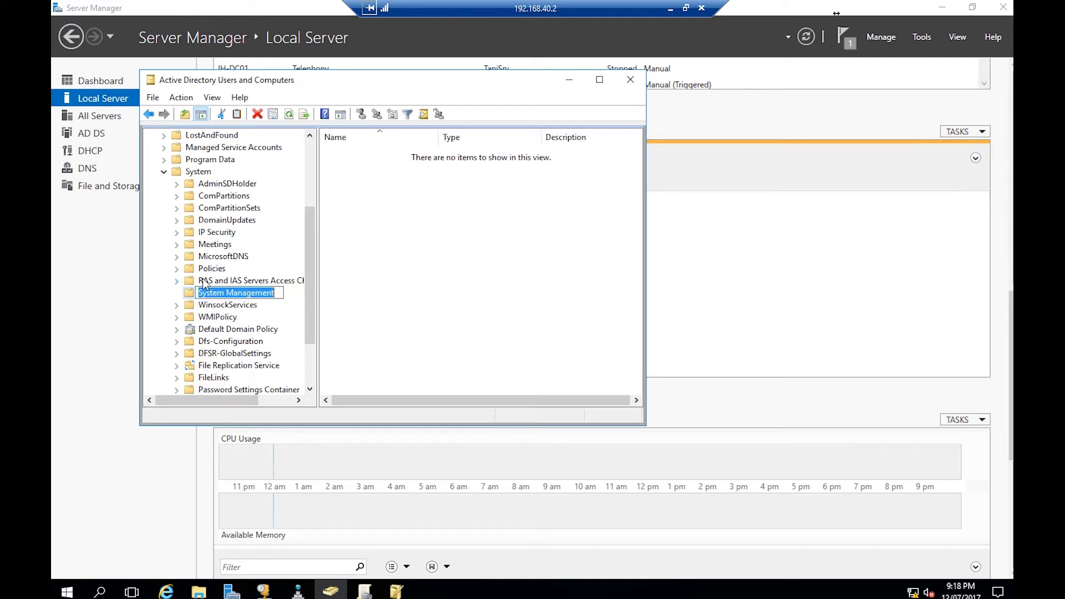
{"action": "key", "text": "Escape"}
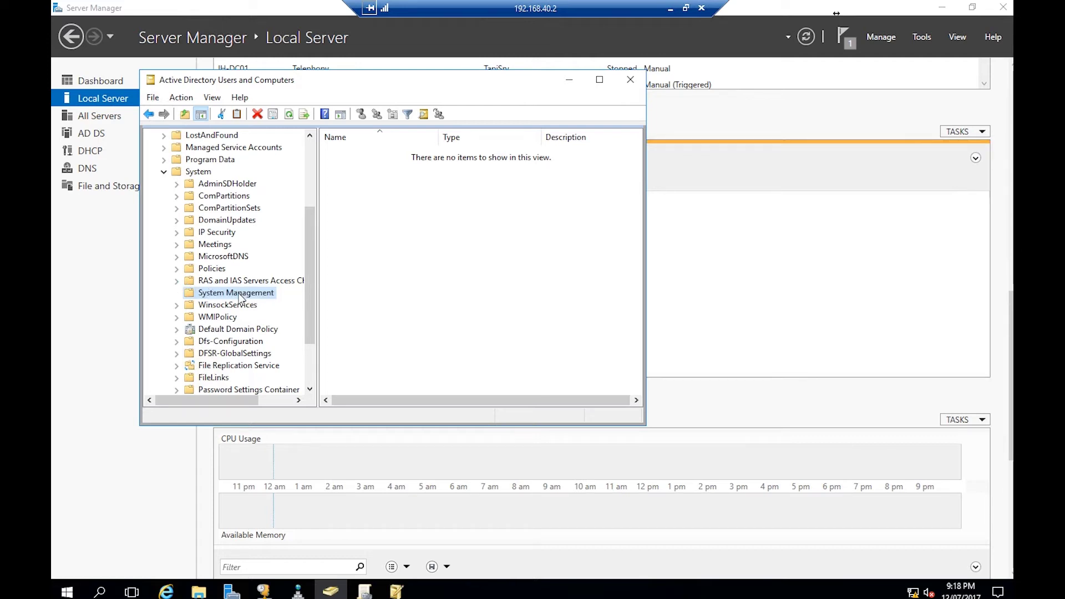
- Start the Delegation of Control wizard on System Management
{"action": "right_click", "coordinate": [239, 294]}
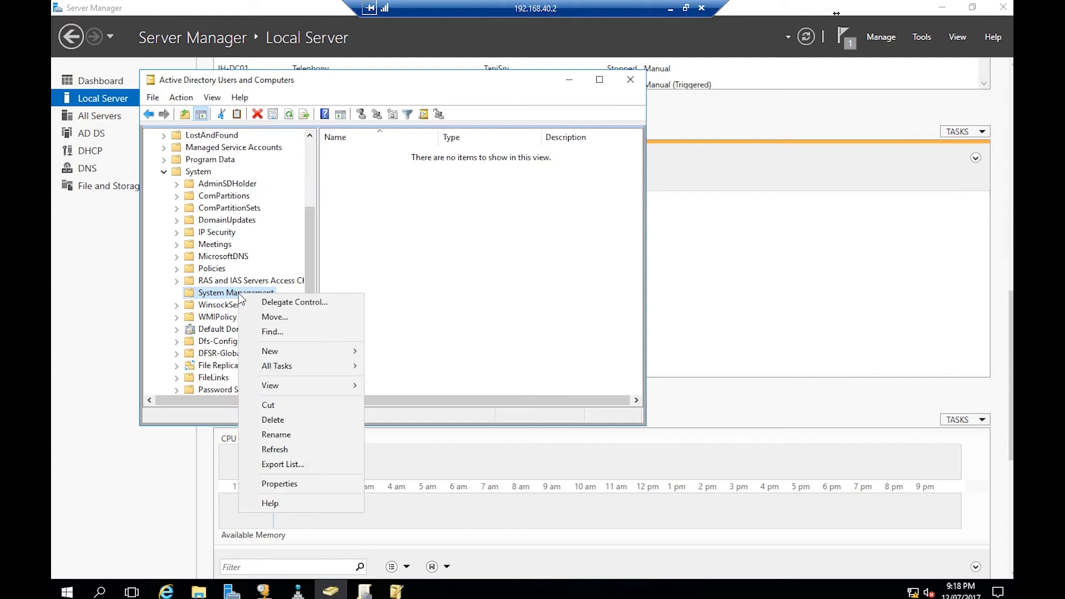
{"action": "left_click", "coordinate": [278, 301]}
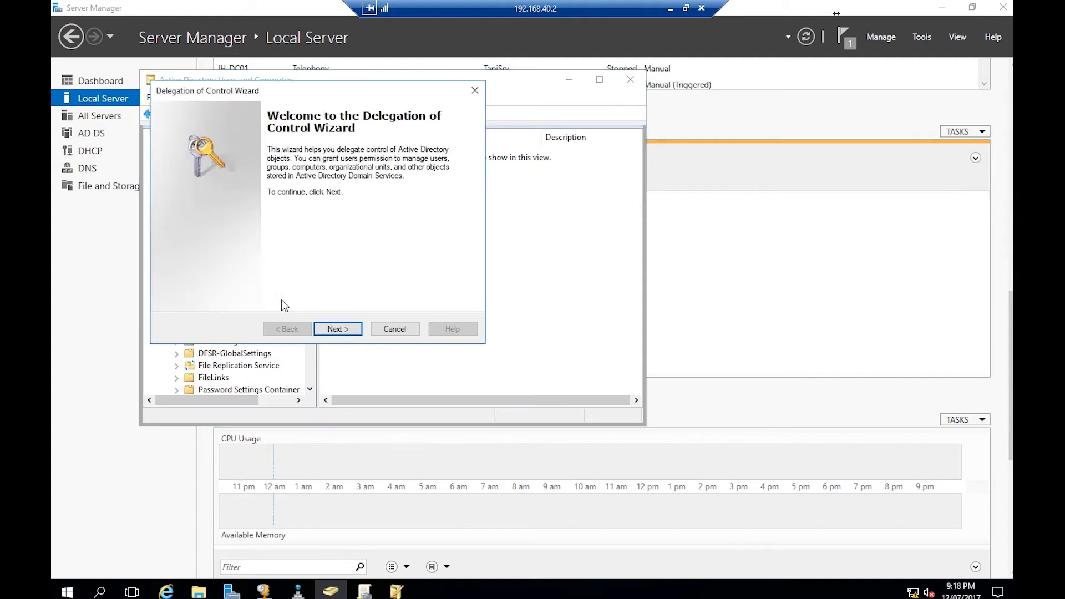
{"action": "left_click", "coordinate": [356, 329]}
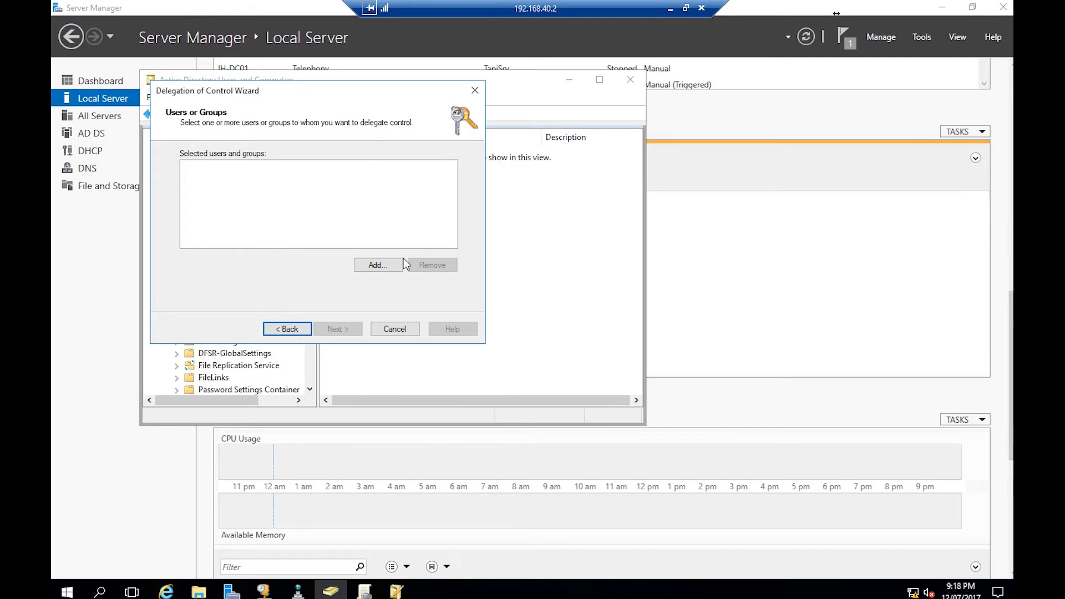
- Add the computer JH-SC01 as the delegate, searching Computers object types only
{"action": "left_click", "coordinate": [391, 265]}
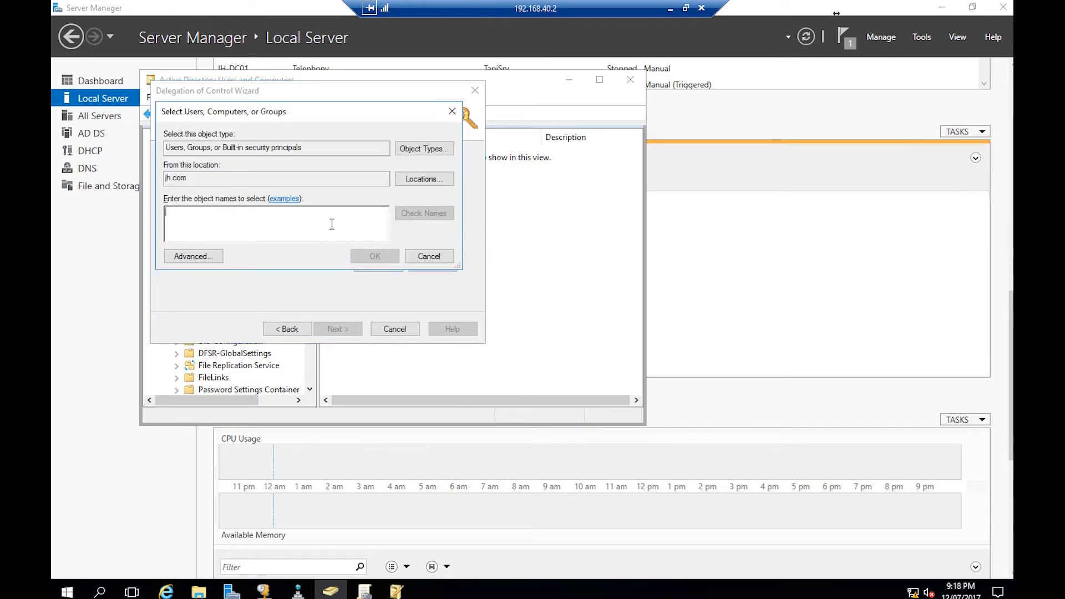
{"action": "left_click", "coordinate": [424, 149]}
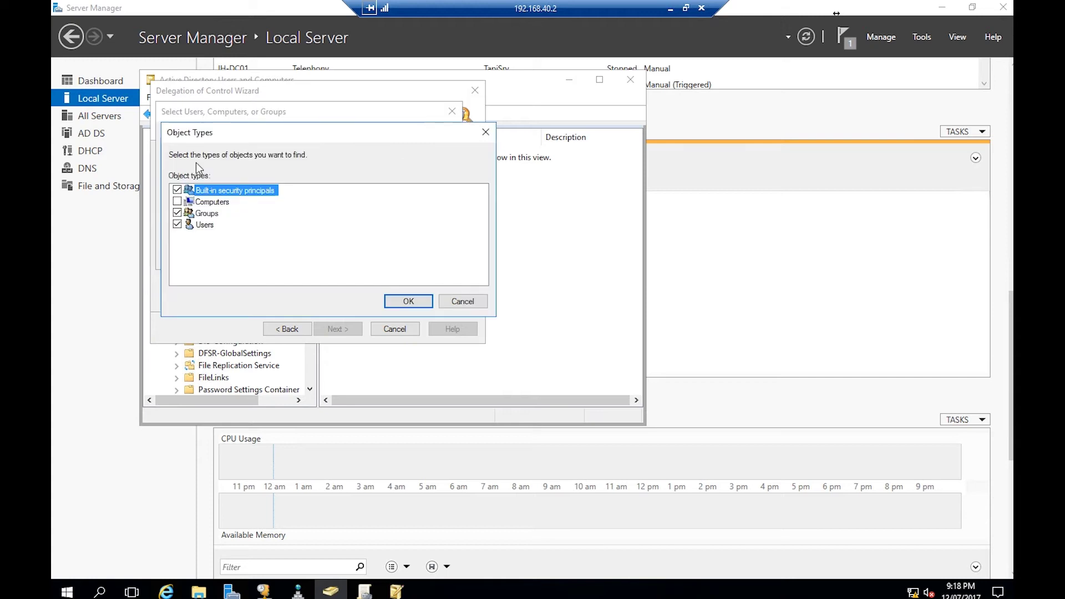
{"action": "left_click", "coordinate": [177, 189]}
{"action": "left_click", "coordinate": [177, 225]}
{"action": "left_click", "coordinate": [177, 213]}
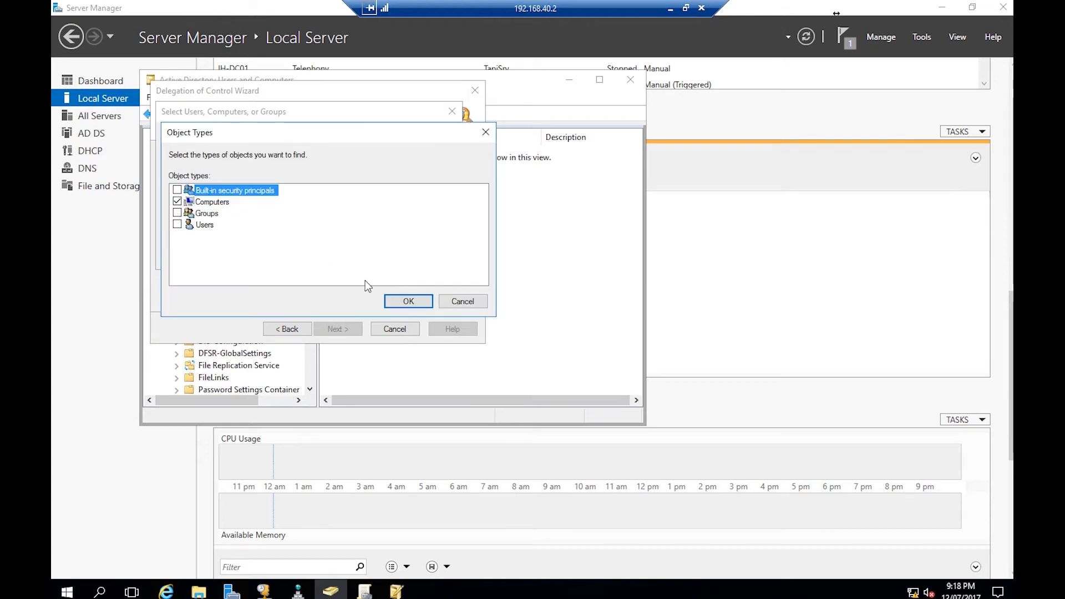
{"action": "left_click", "coordinate": [400, 303]}
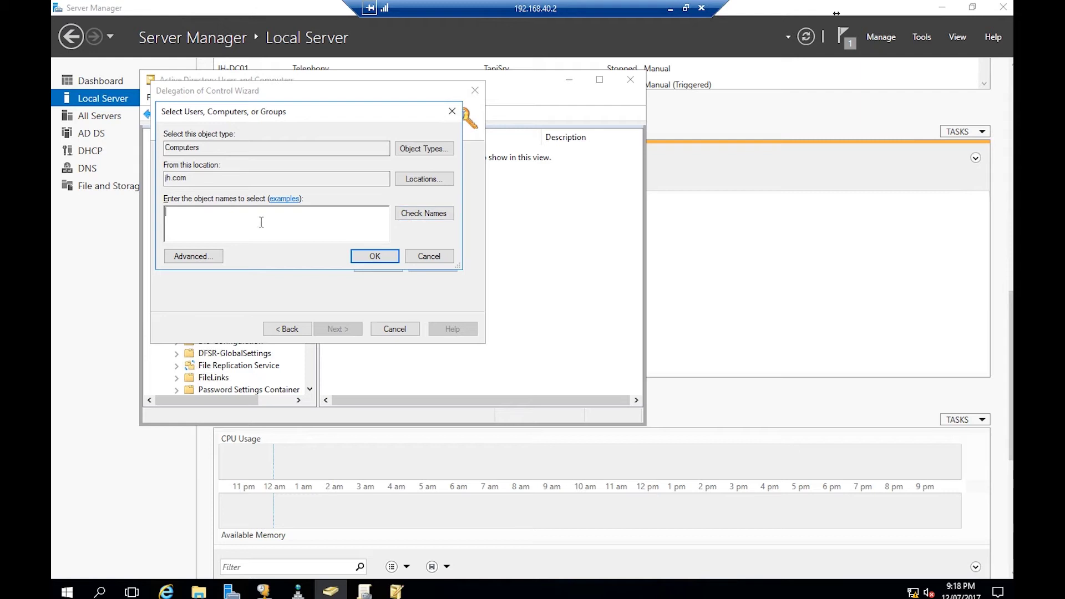
{"action": "type", "text": "jh-sc01"}
{"action": "left_click", "coordinate": [414, 214]}
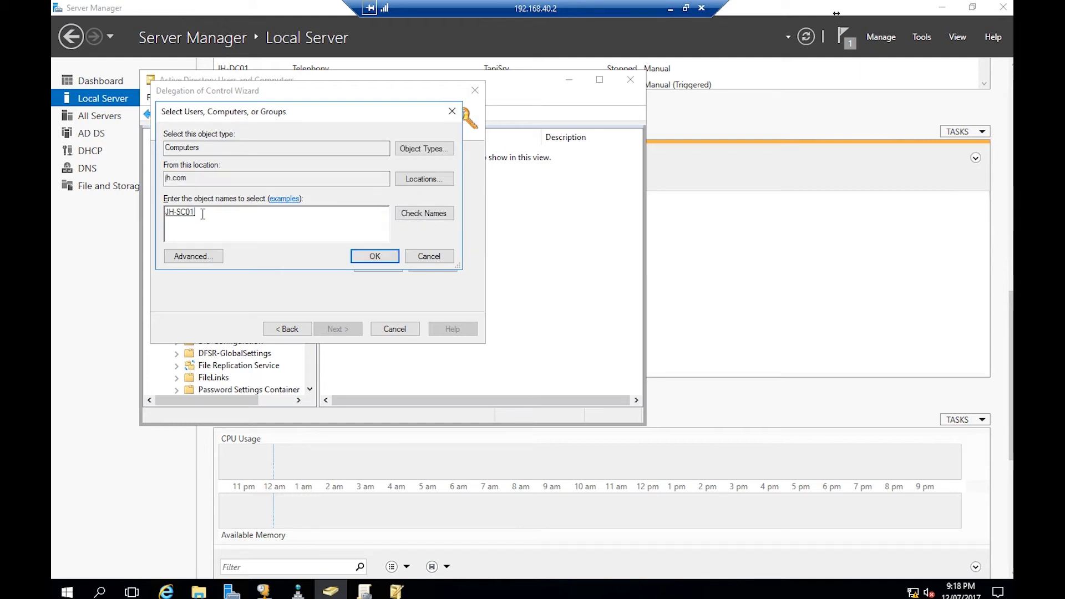
{"action": "left_click", "coordinate": [364, 257]}
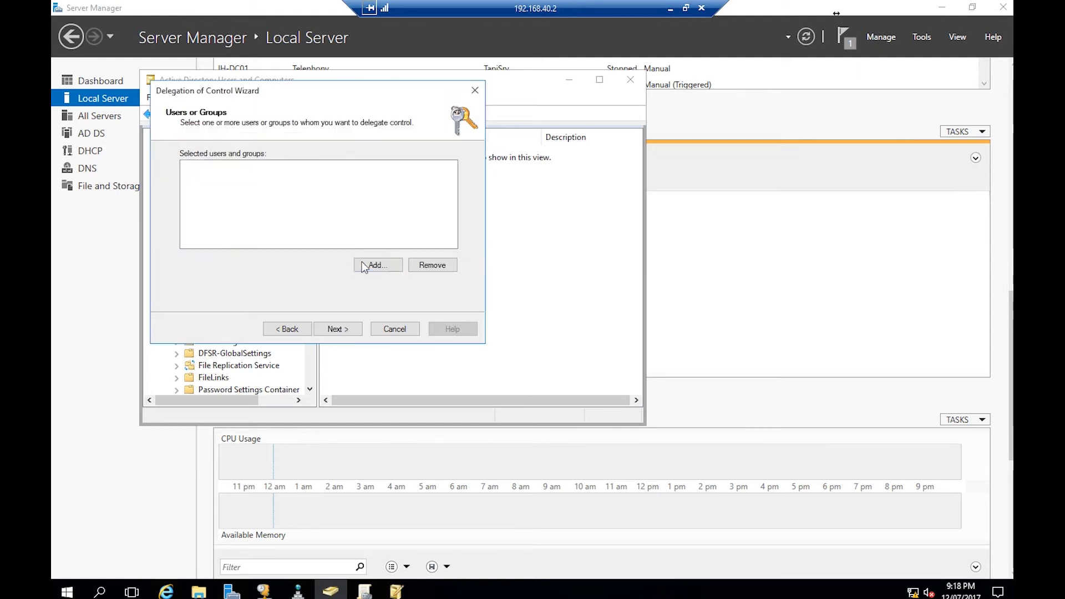
- Choose a custom task to delegate, applied to the whole folder
{"action": "left_click", "coordinate": [340, 330]}
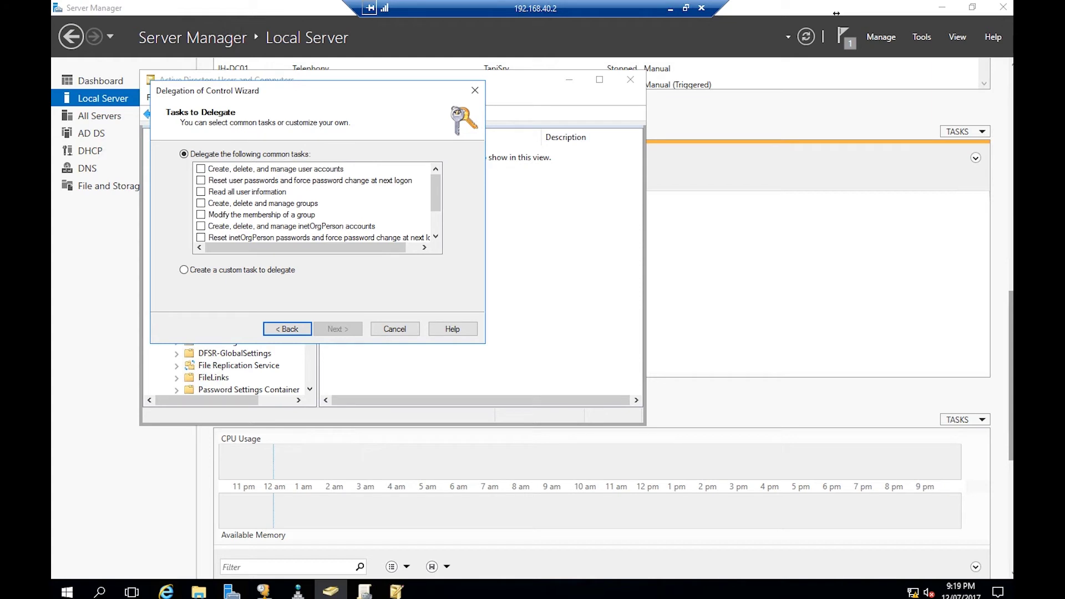
{"action": "left_click", "coordinate": [221, 271]}
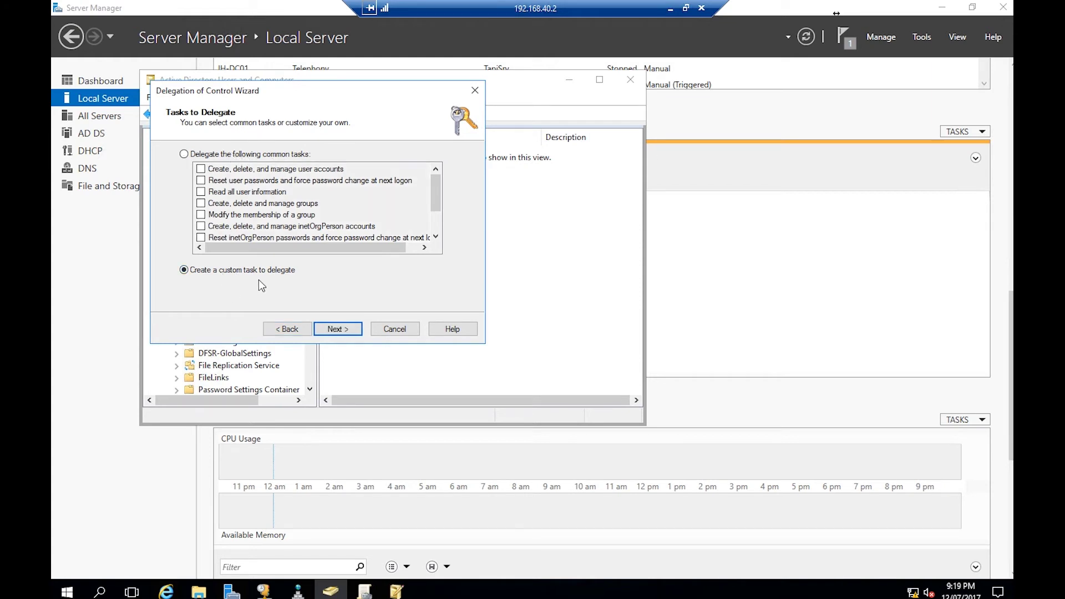
{"action": "left_click", "coordinate": [342, 333]}
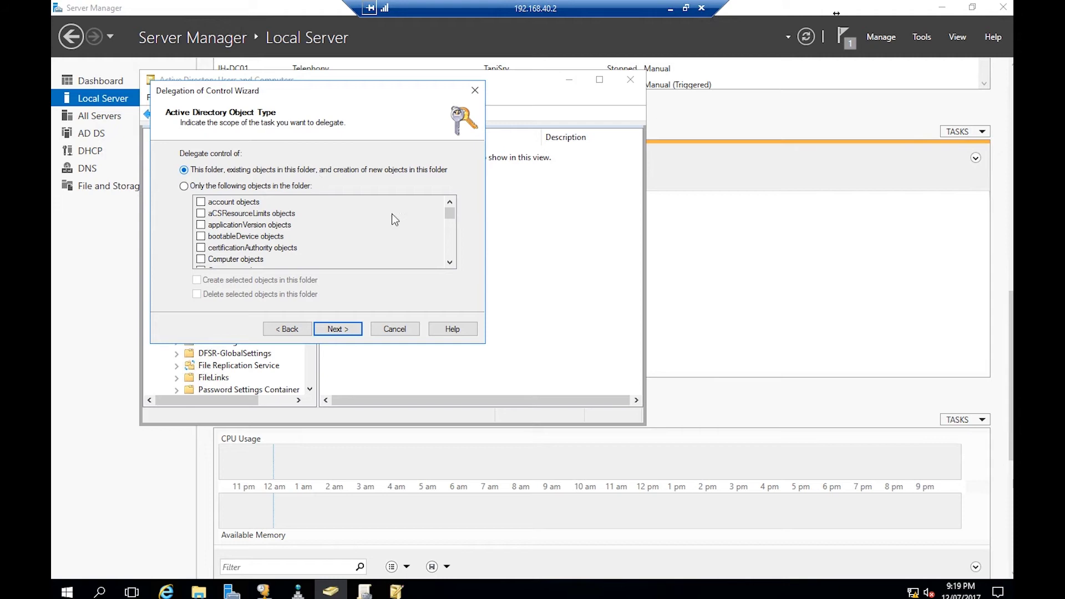
{"action": "left_click", "coordinate": [339, 329]}
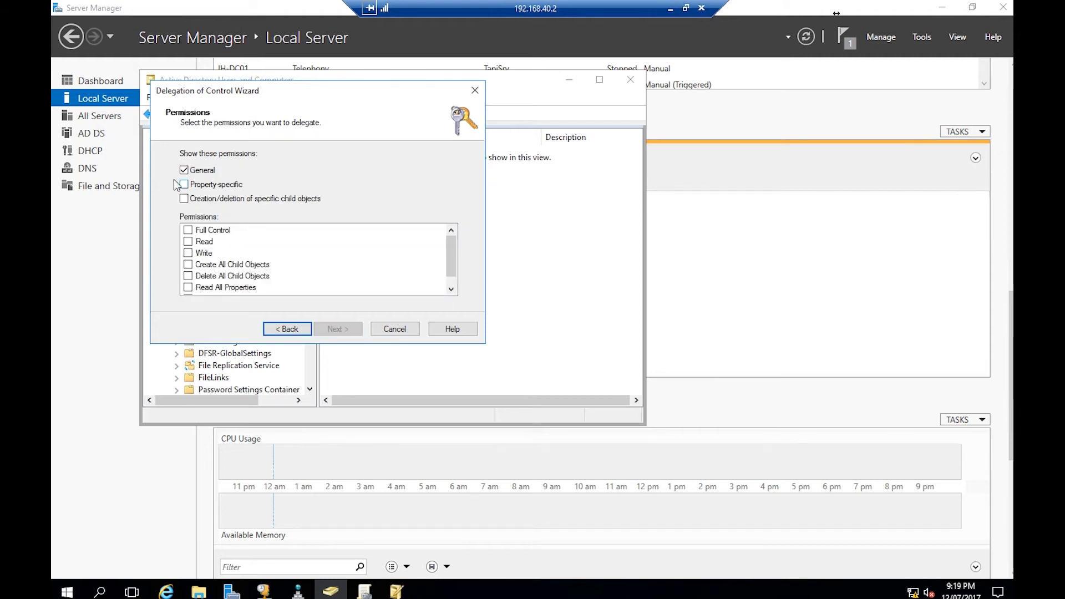
- Show property-specific and creation/deletion permissions and grant Full Control
{"action": "left_click", "coordinate": [184, 184]}
{"action": "left_click", "coordinate": [184, 198]}
{"action": "left_click", "coordinate": [188, 229]}
{"action": "scroll", "coordinate": [451, 249], "scroll_direction": "down", "scroll_amount": 3}
{"action": "scroll", "coordinate": [451, 249], "scroll_direction": "up", "scroll_amount": 3}
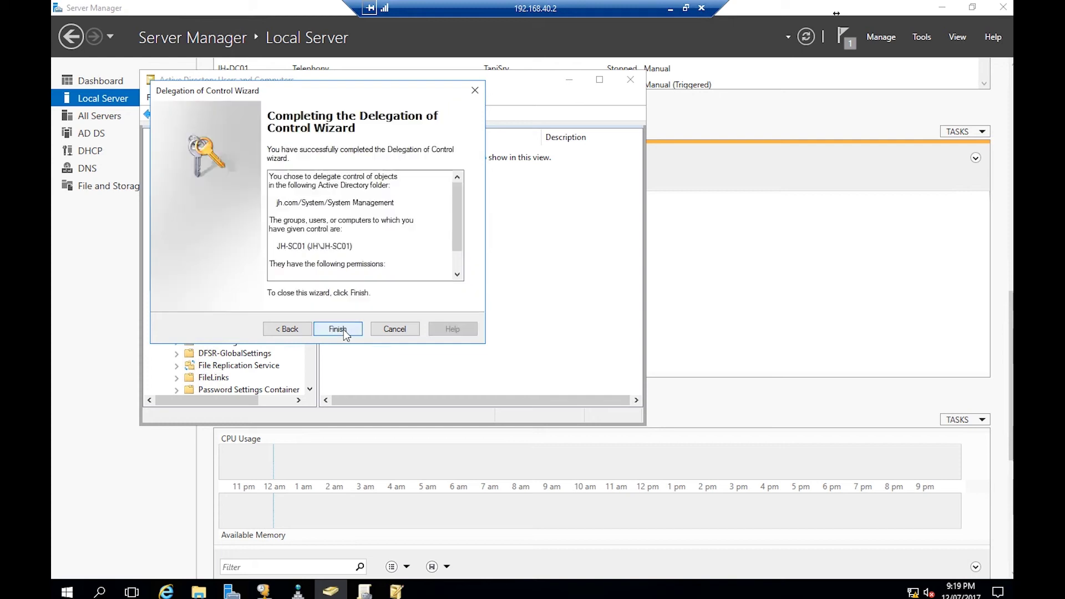
- Finish the delegation wizard and close Server Manager
{"action": "left_click", "coordinate": [338, 329]}
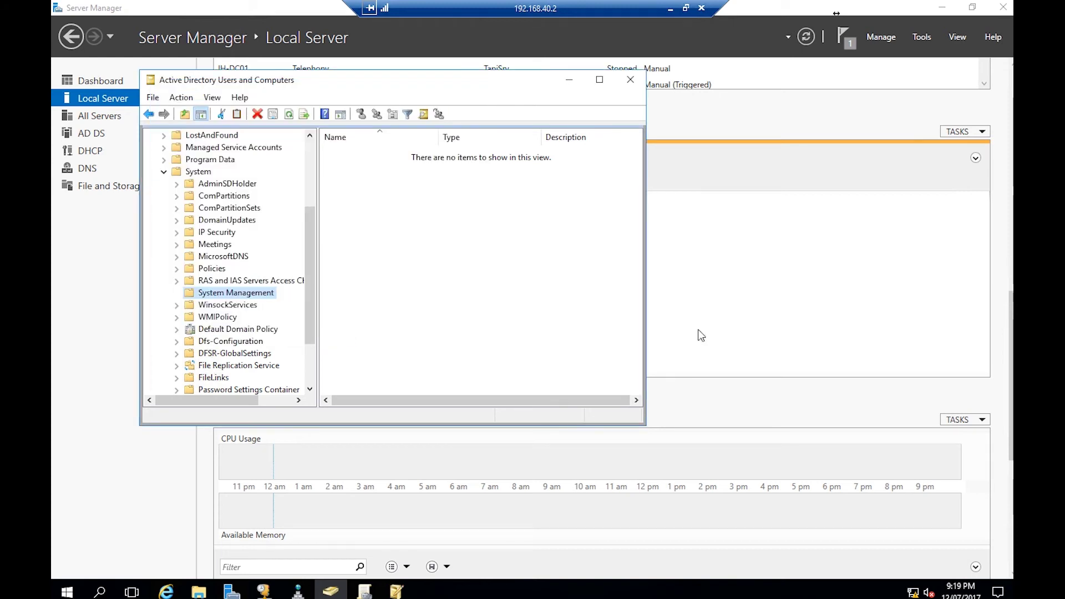
{"action": "left_click", "coordinate": [941, 8]}
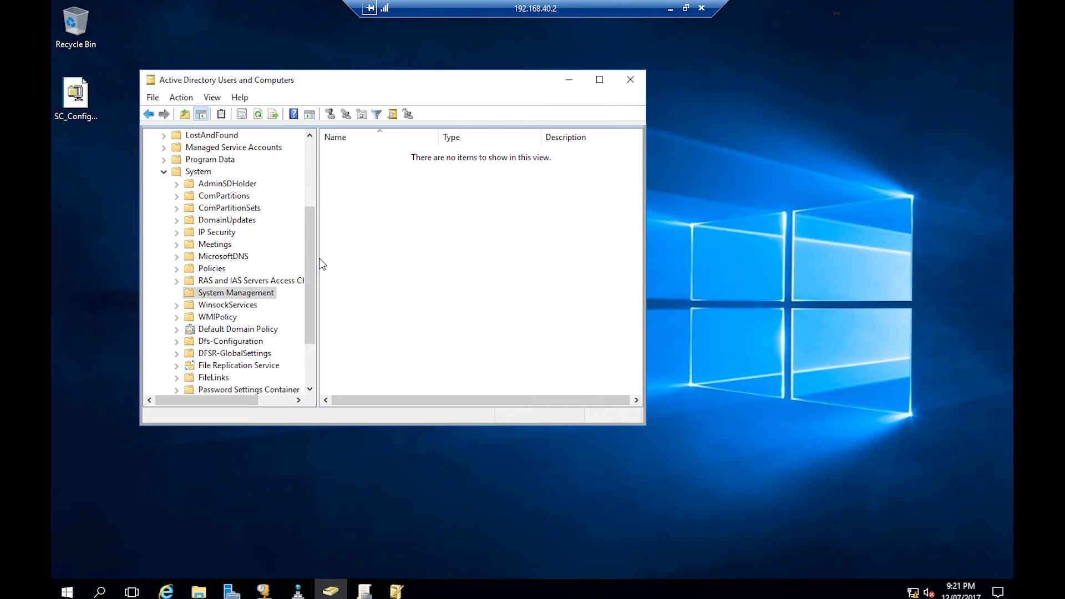
- Minimize the directory console and select the SC_Configmgr_SCEP_1702 folder
{"action": "left_click", "coordinate": [571, 83]}
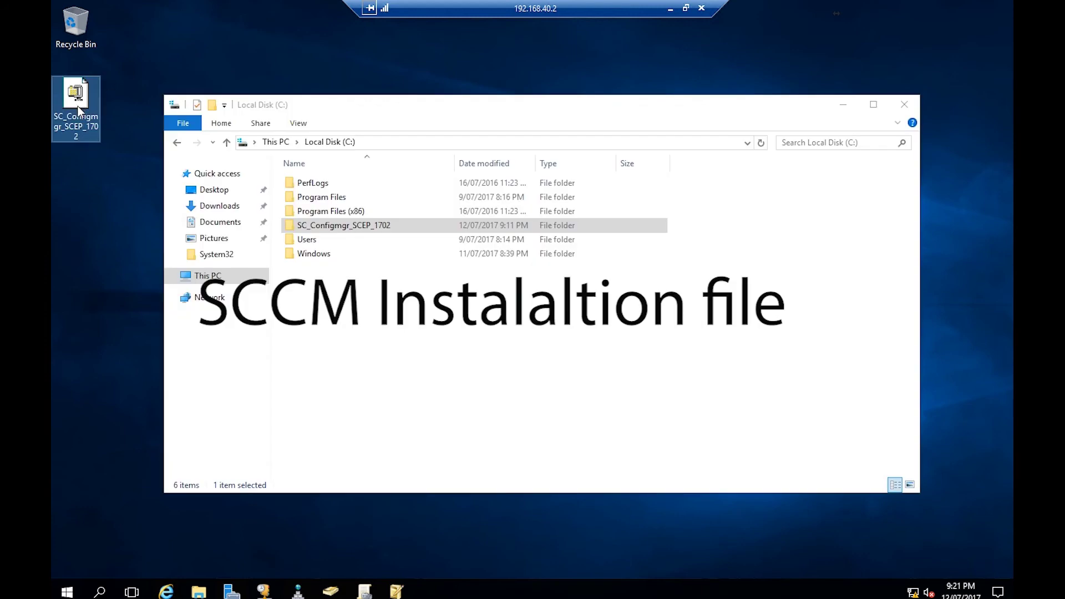
{"action": "mouse_move", "coordinate": [76, 94]}
{"action": "left_mouse_down"}
{"action": "mouse_move", "coordinate": [100, 209]}
{"action": "mouse_move", "coordinate": [77, 109]}
{"action": "left_mouse_up"}
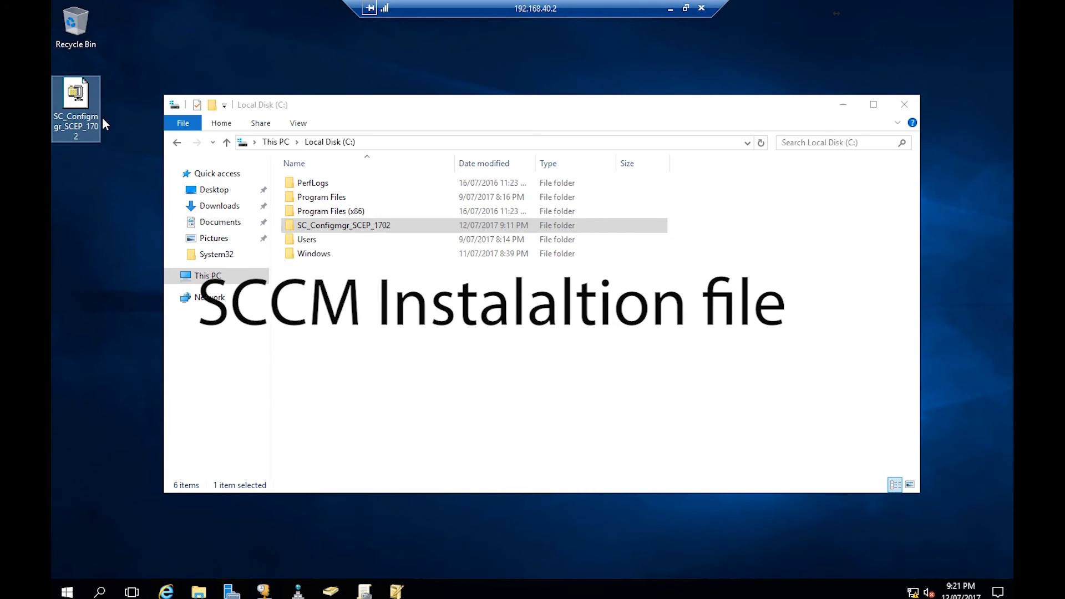
{"action": "left_click", "coordinate": [316, 227]}
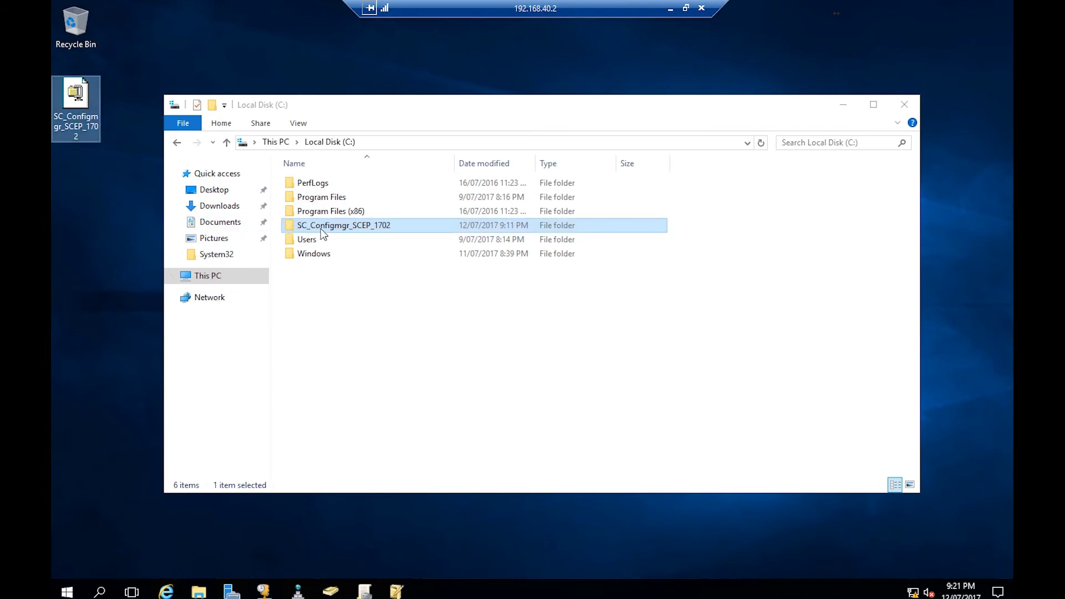
{"action": "left_click", "coordinate": [77, 111]}
{"action": "left_click", "coordinate": [377, 230]}
- Open SMSSETUP, BIN and X64 inside SC_Configmgr_SCEP_1702 and bring up its File menu
{"action": "double_click", "coordinate": [376, 229]}
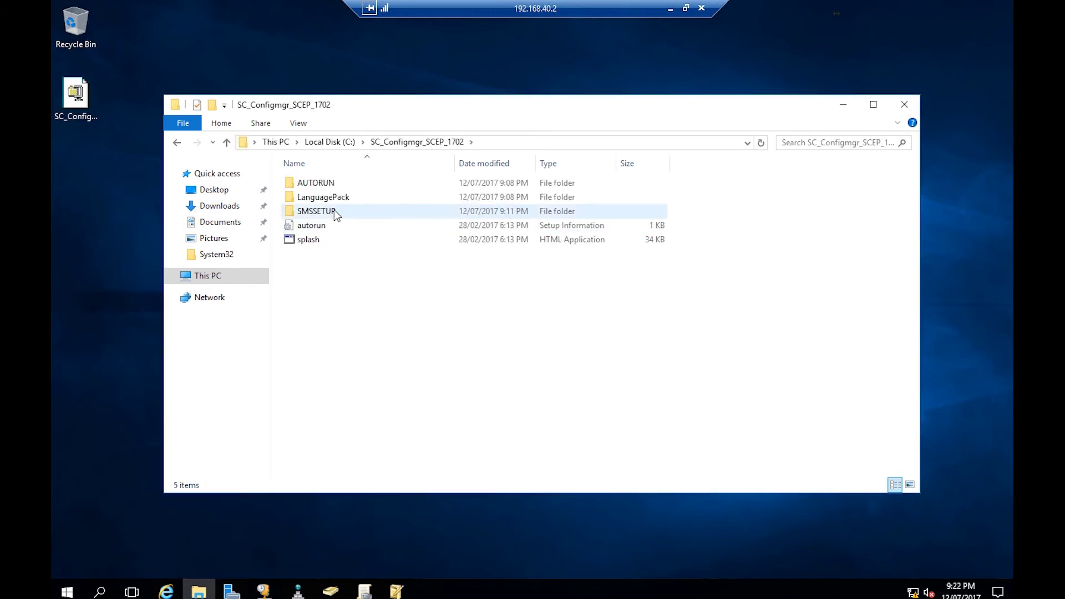
{"action": "double_click", "coordinate": [337, 211]}
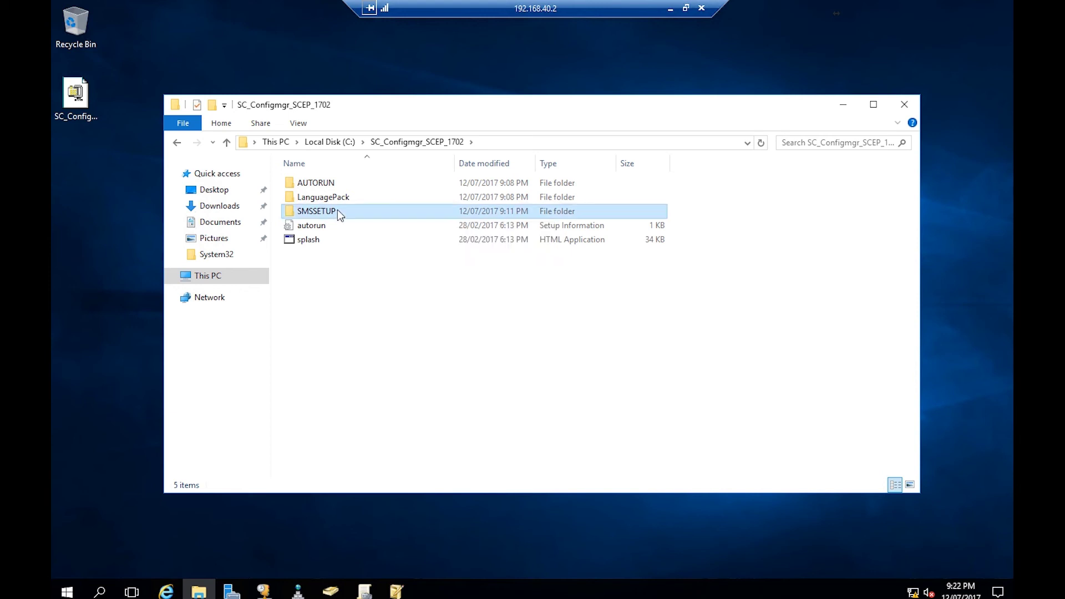
{"action": "double_click", "coordinate": [315, 197]}
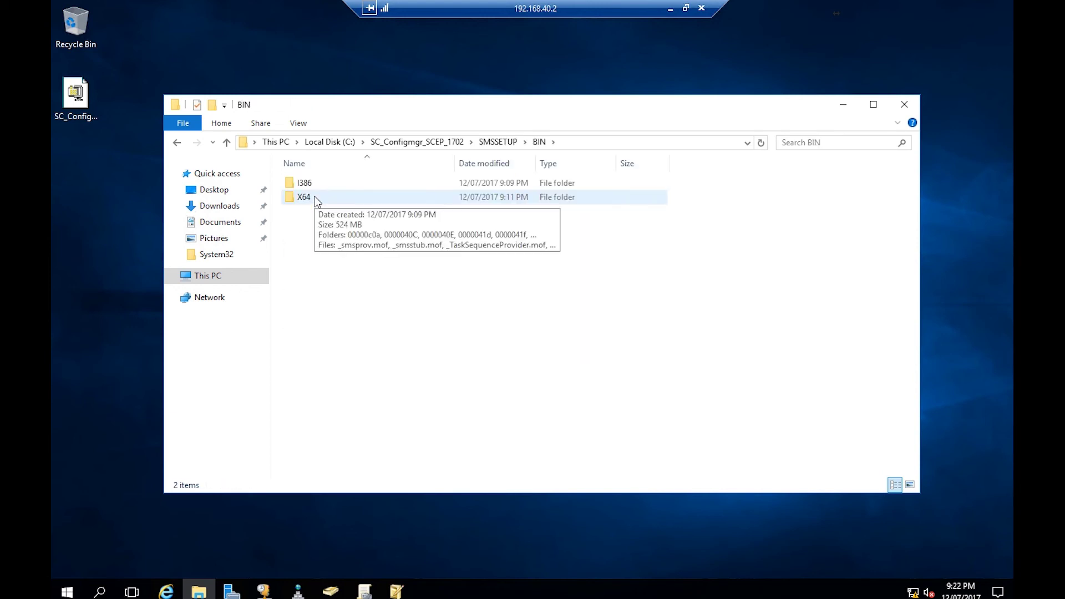
{"action": "double_click", "coordinate": [314, 198]}
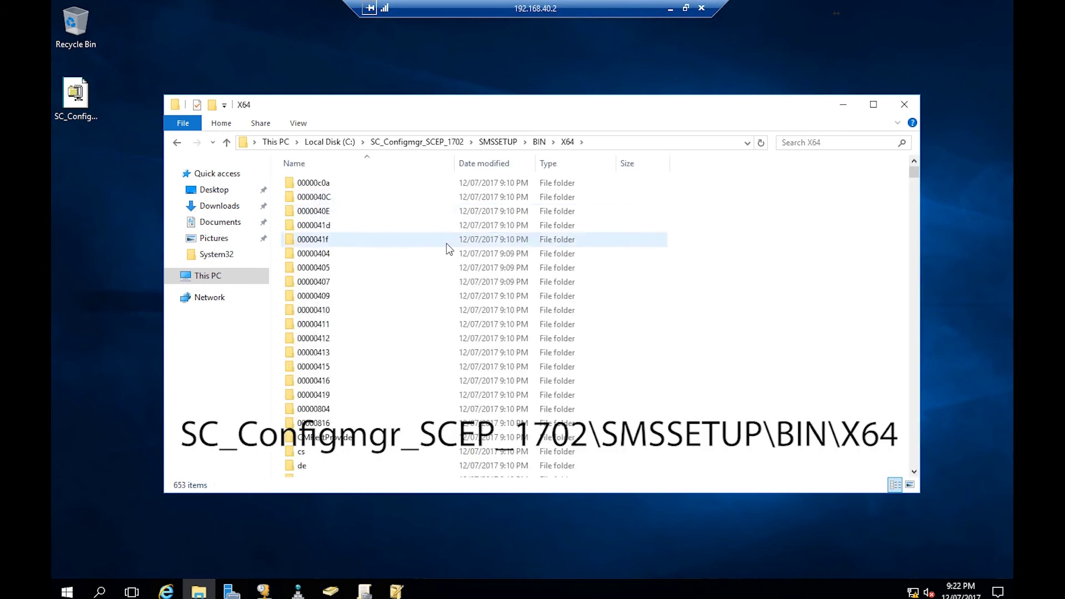
{"action": "scroll", "coordinate": [444, 247], "scroll_direction": "down", "scroll_amount": 1}
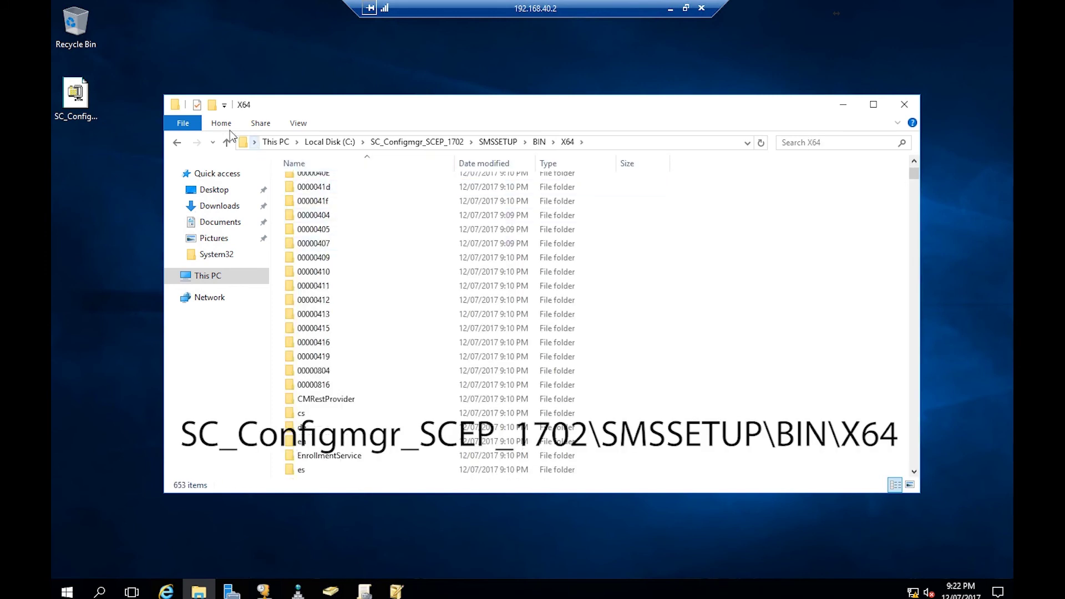
{"action": "left_click", "coordinate": [196, 124]}
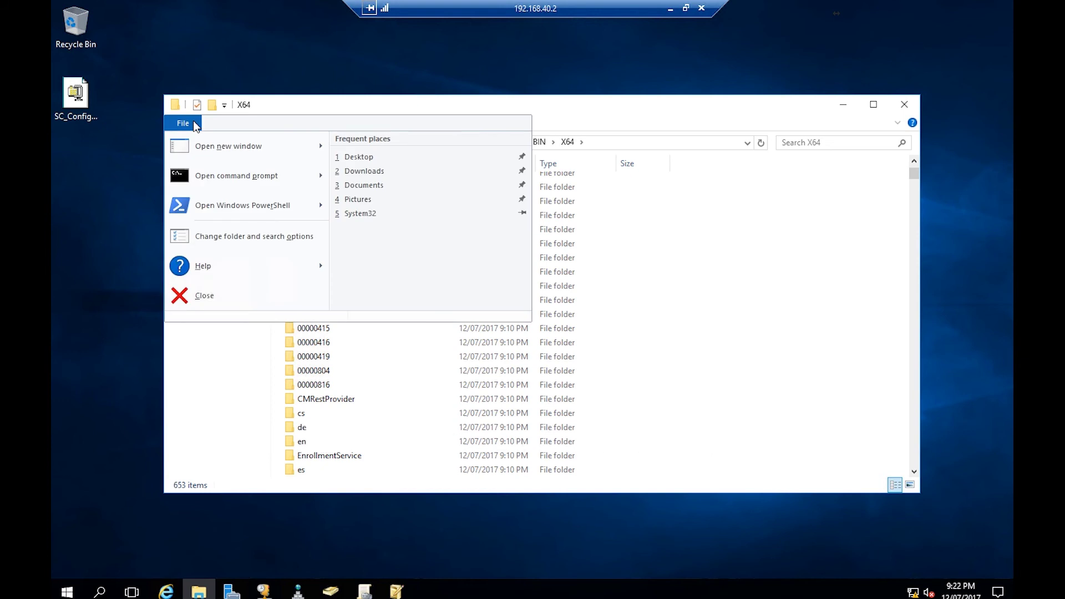
{"action": "mouse_move", "coordinate": [270, 186]}
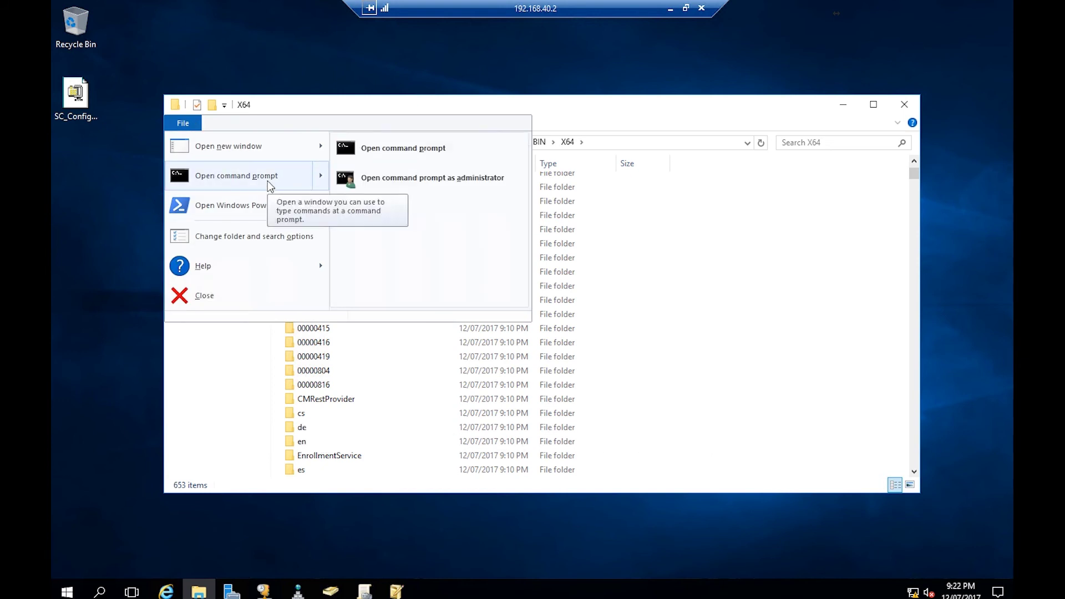
- Open an administrator prompt in X64 and run extadsch.exe, tab-completing the name
{"action": "left_click", "coordinate": [435, 178]}
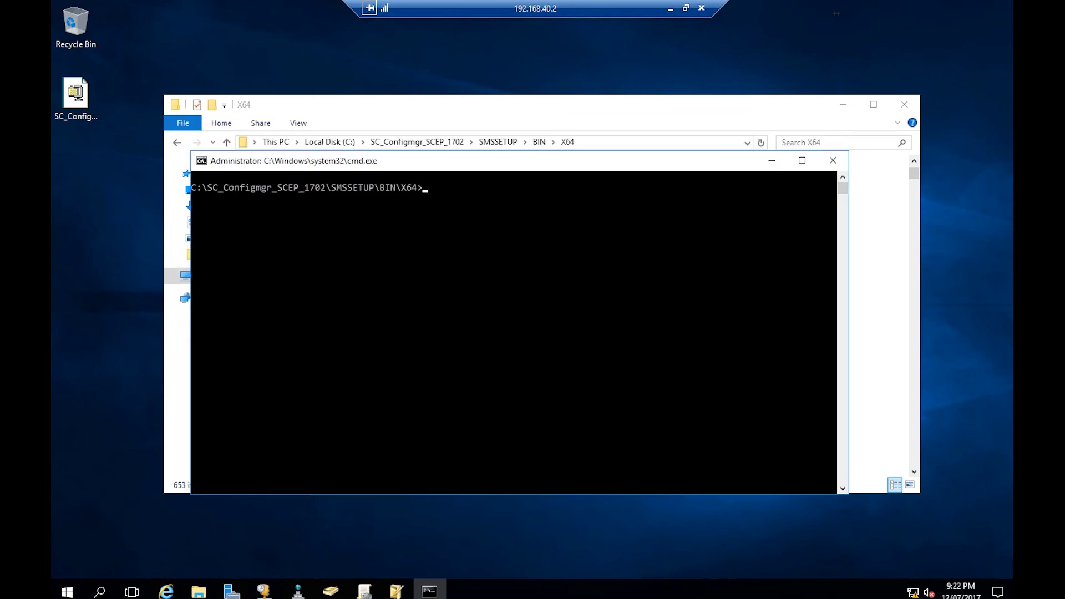
{"action": "left_click", "coordinate": [420, 201]}
{"action": "type", "text": "extad"}
{"action": "key", "text": "Tab"}
{"action": "key", "text": "Return"}
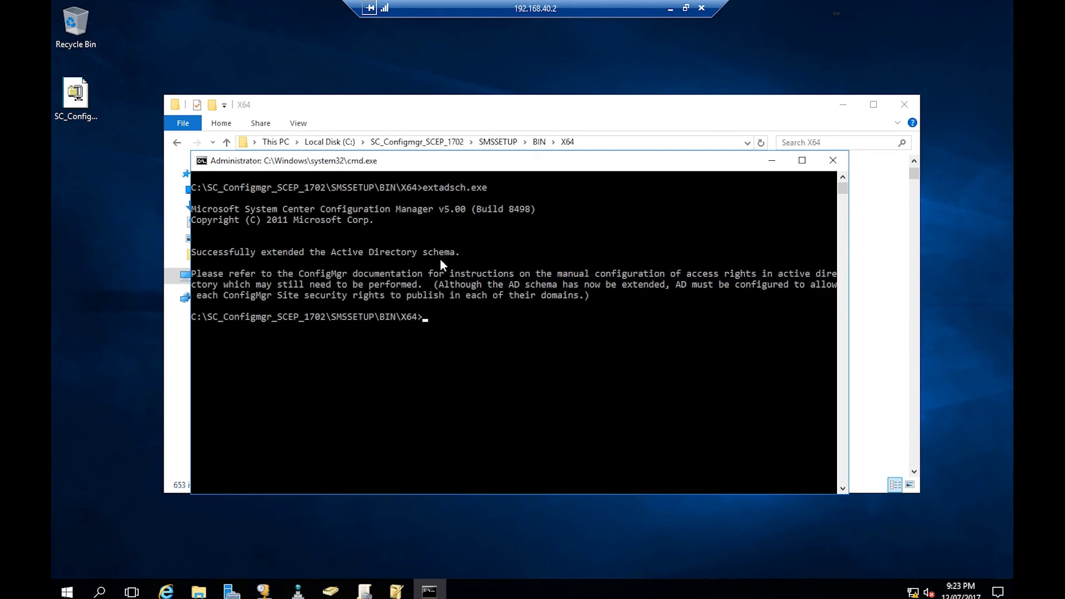
- Open C:\ExtADSch log, highlight the 'Successfully extended' line, then close Notepad and Explorer
{"action": "left_click", "coordinate": [774, 162]}
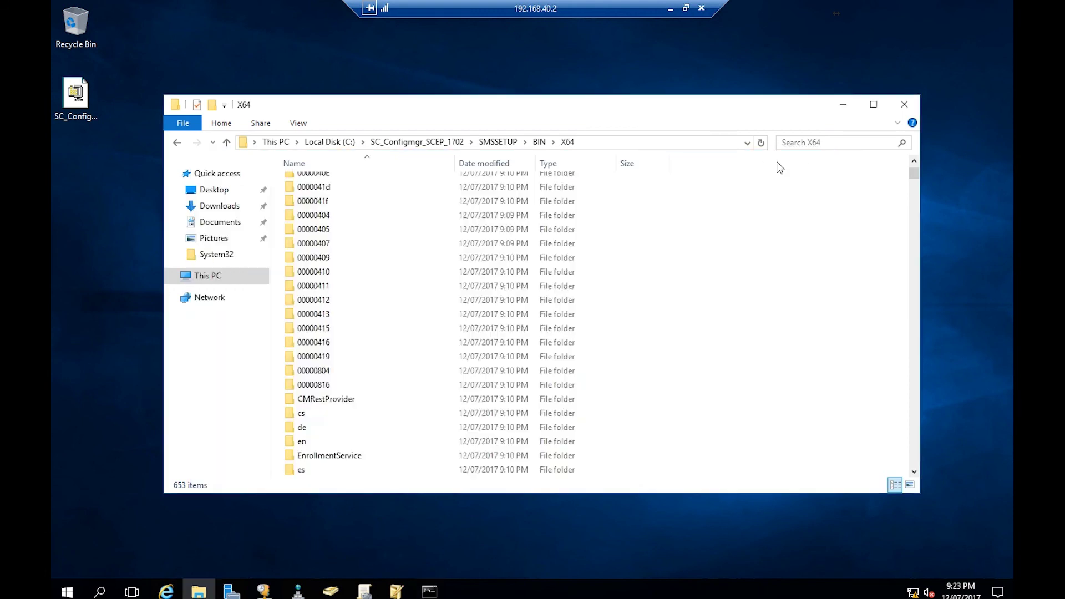
{"action": "left_click", "coordinate": [213, 278]}
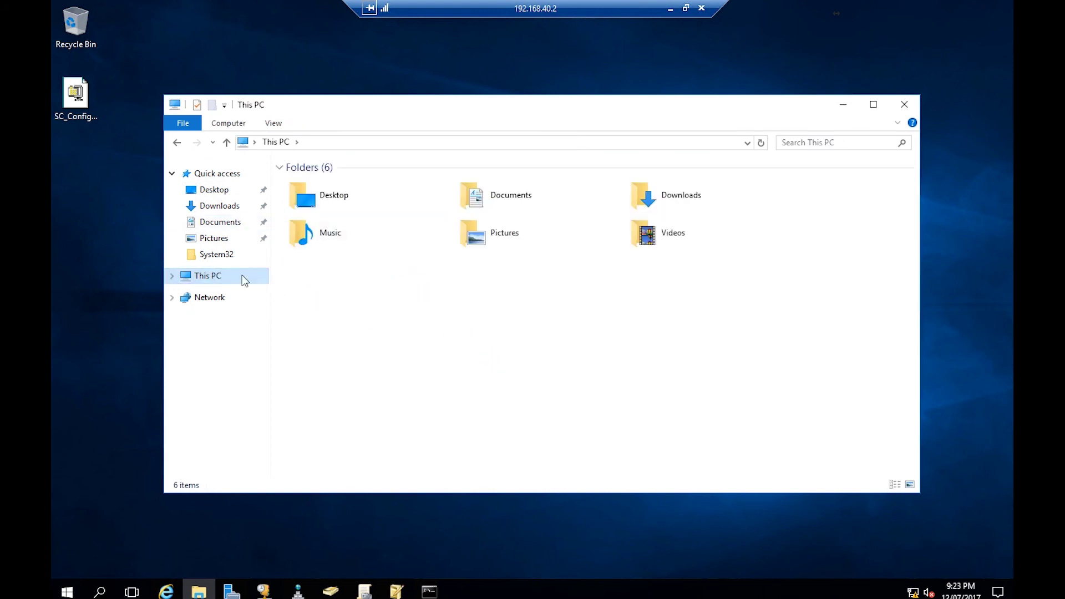
{"action": "double_click", "coordinate": [508, 303]}
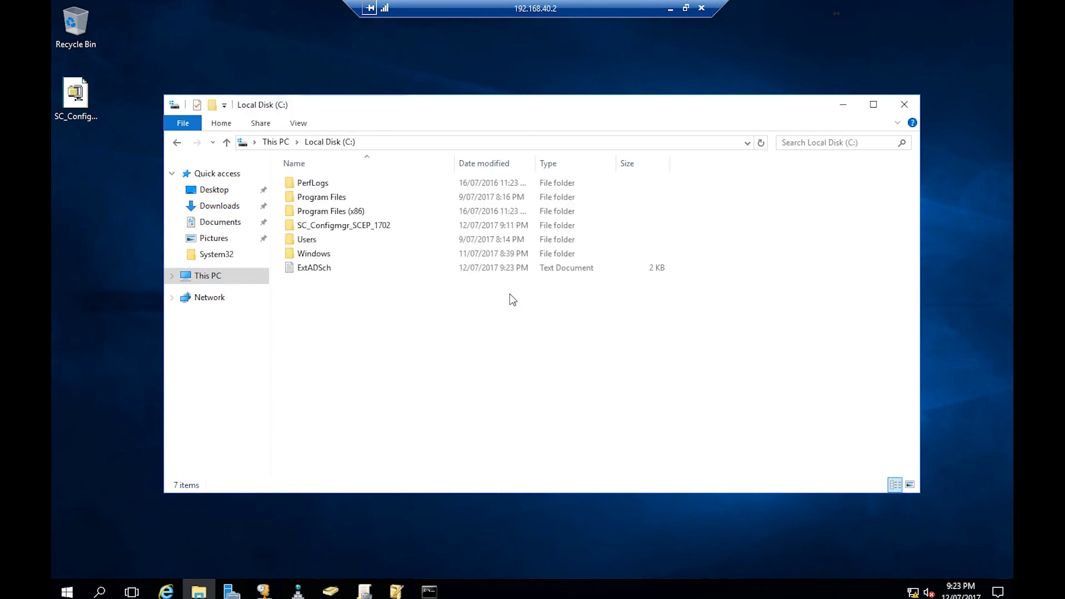
{"action": "double_click", "coordinate": [334, 269]}
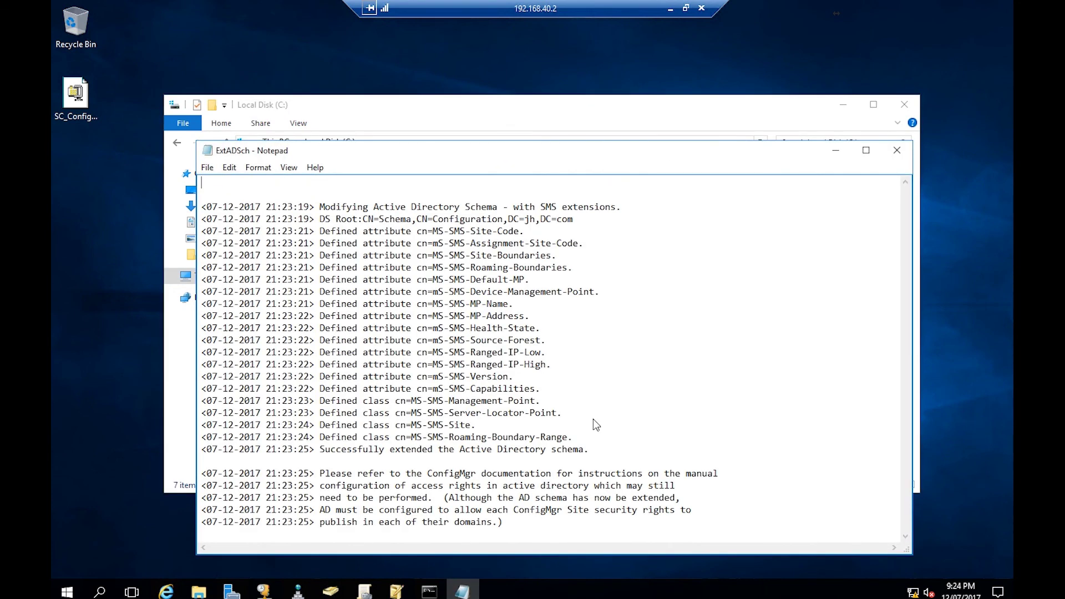
{"action": "left_click", "coordinate": [321, 450]}
{"action": "left_click_drag", "start_coordinate": [589, 449], "coordinate": [309, 449]}
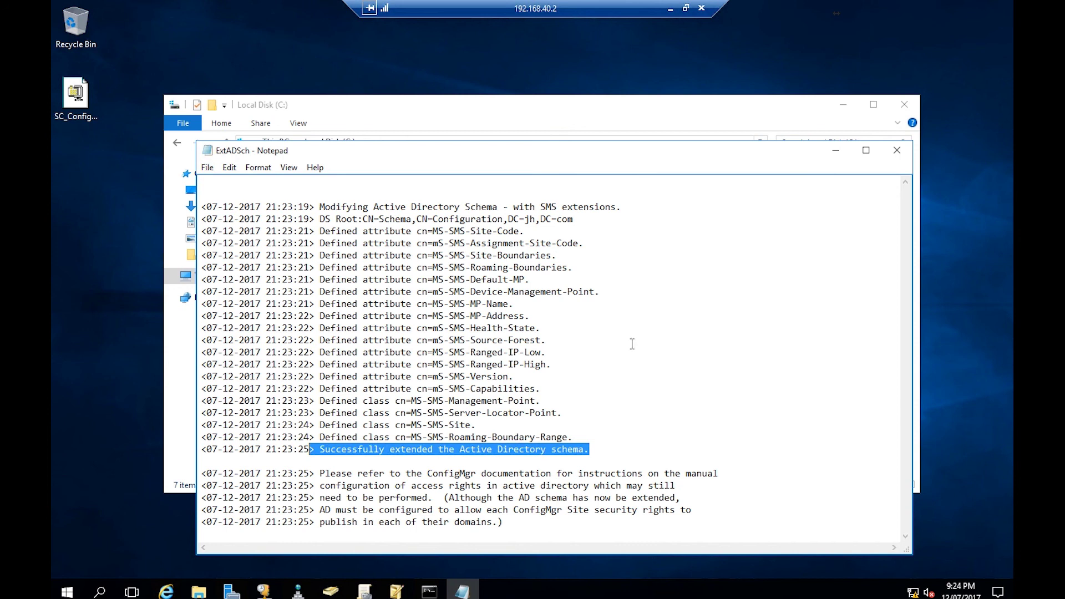
{"action": "left_click", "coordinate": [897, 150]}
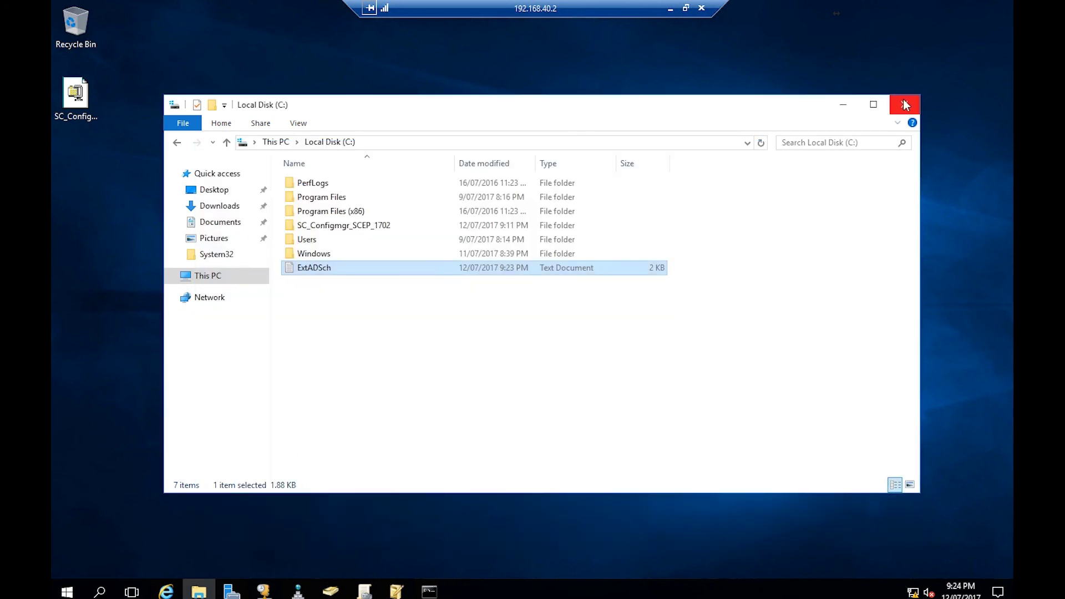
{"action": "left_click", "coordinate": [904, 105]}
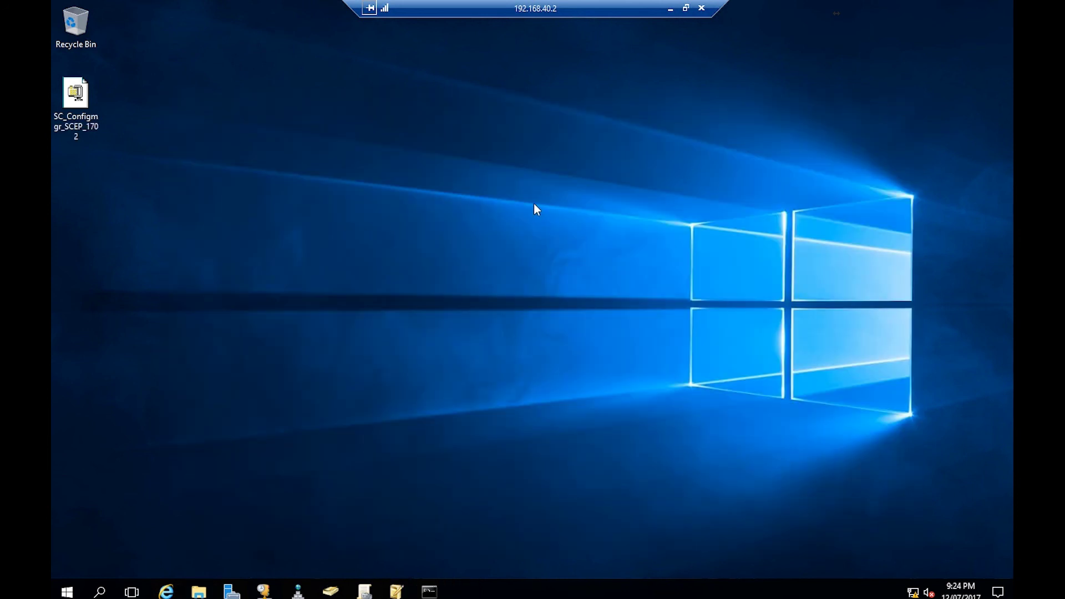